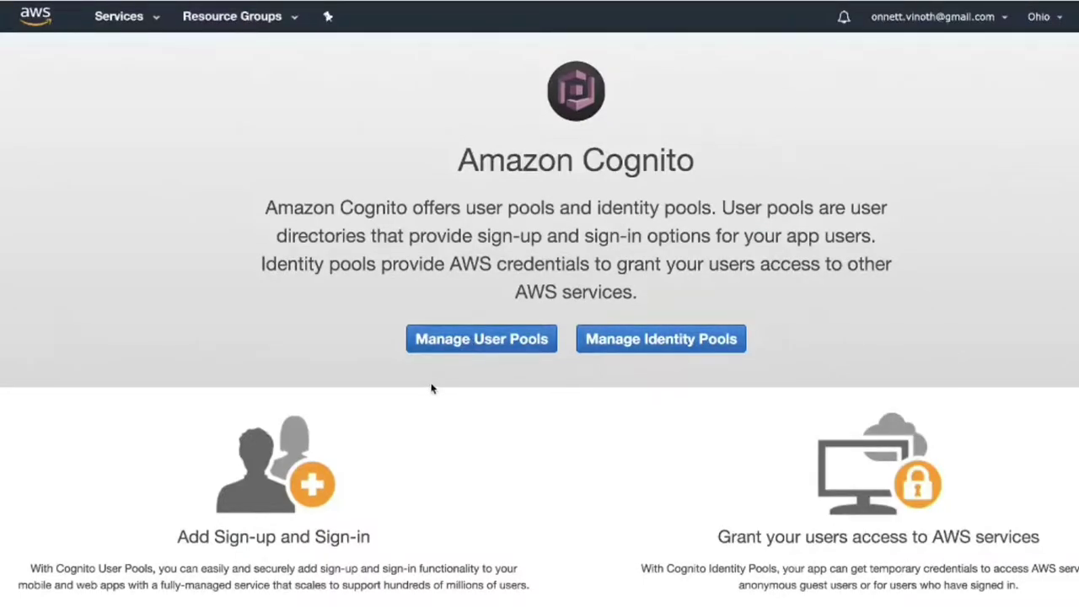
Open the delivery-app user pool's general settings and select its Pool Id value.
click(498, 339)
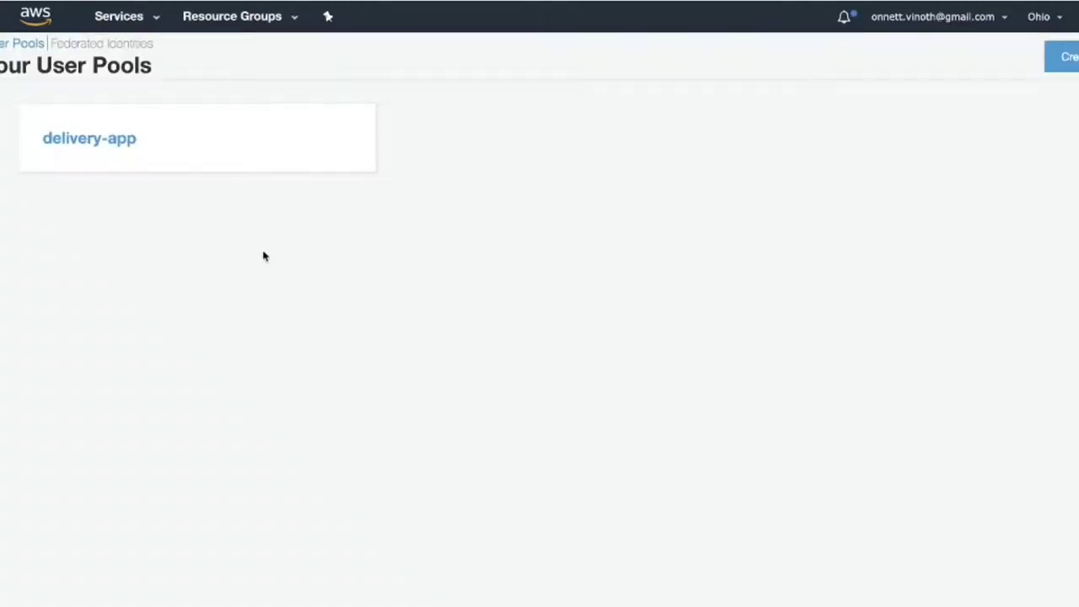
click(220, 153)
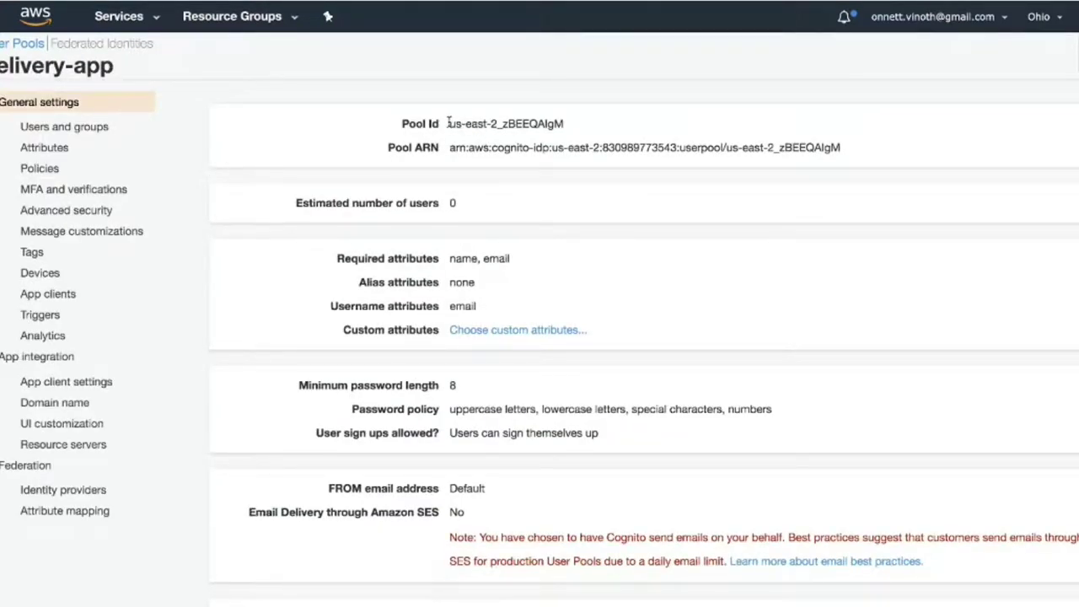
drag(451, 123, 573, 125)
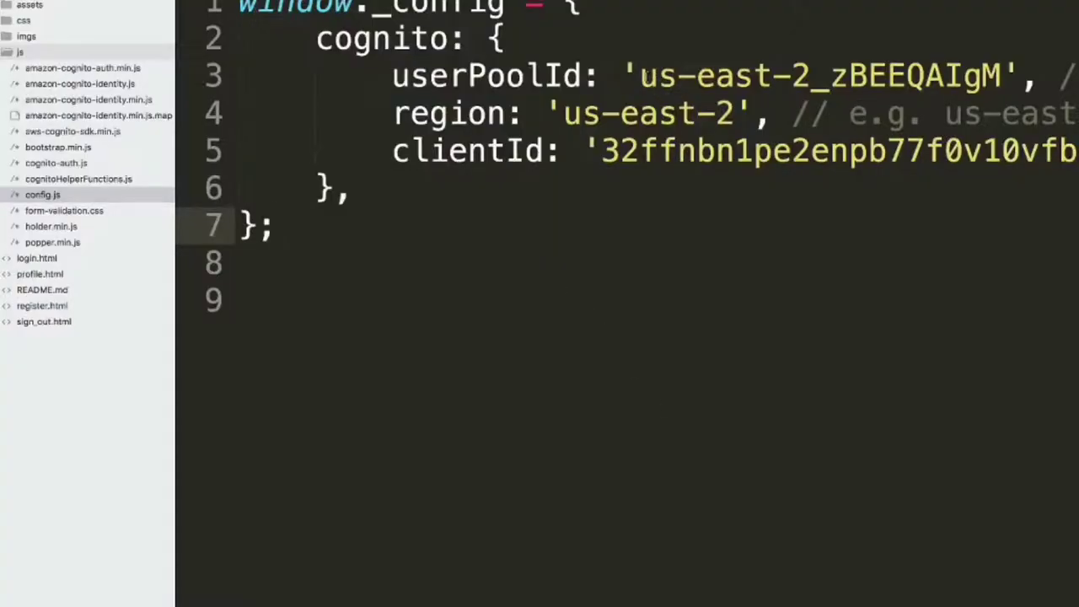
Compare config.js's userPoolId and clientId values against the Cognito pool settings.
drag(642, 76, 1004, 76)
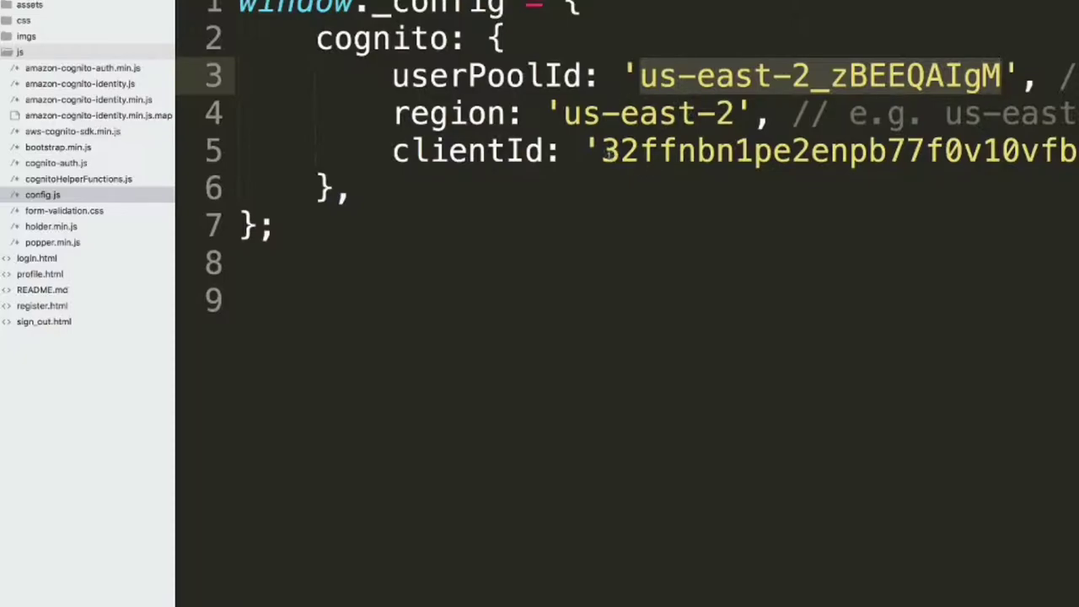
drag(602, 152, 1032, 167)
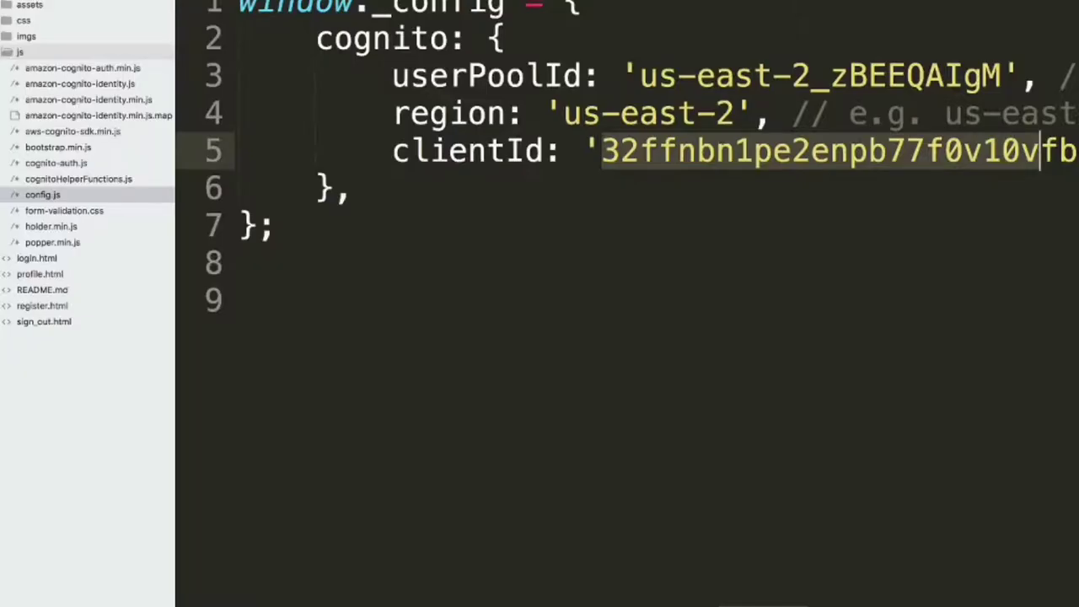
key(super+Tab)
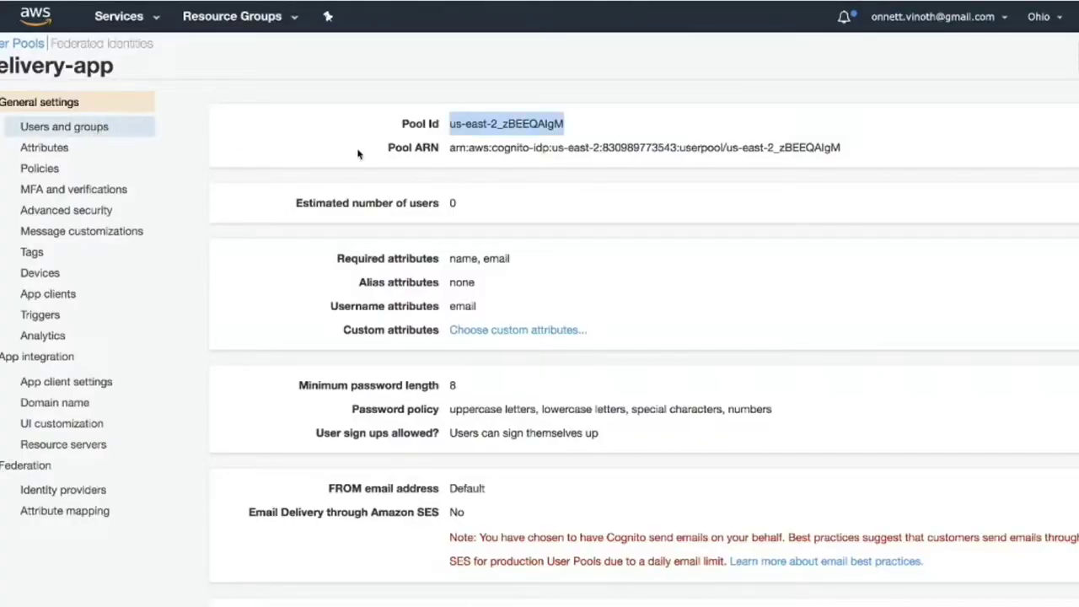
click(516, 292)
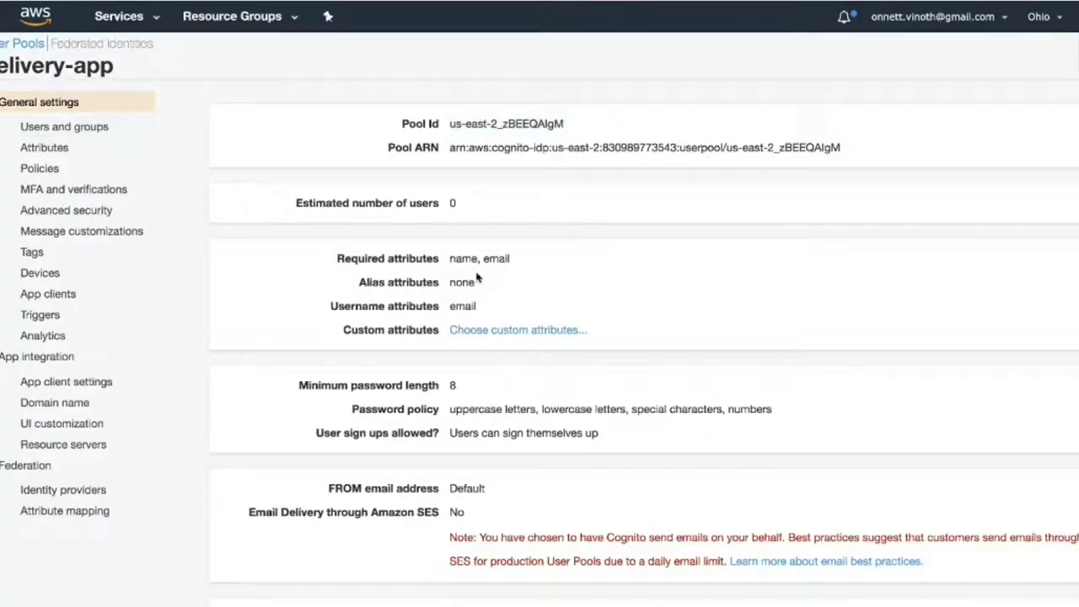
drag(452, 261, 528, 267)
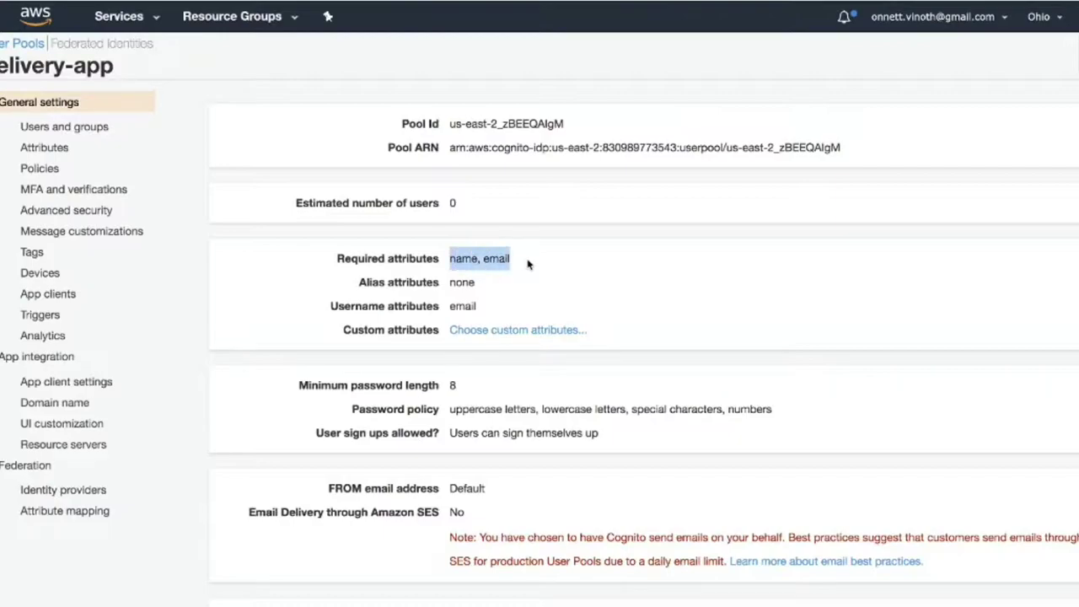
scroll(495, 406, down, 2)
scroll(494, 407, down, 5)
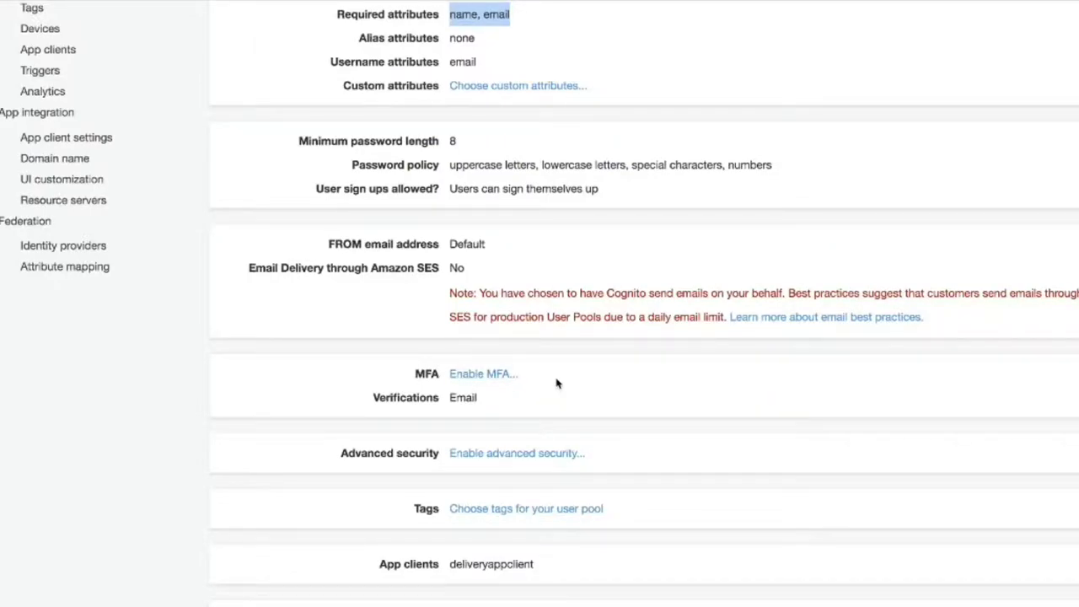
scroll(556, 383, down, 2)
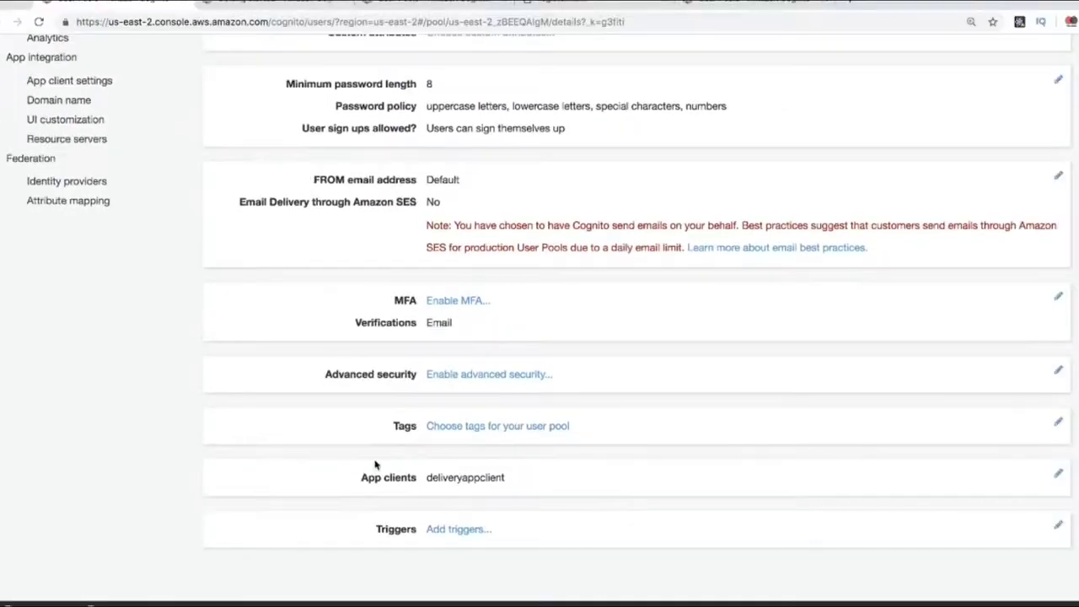
scroll(414, 477, up, 8)
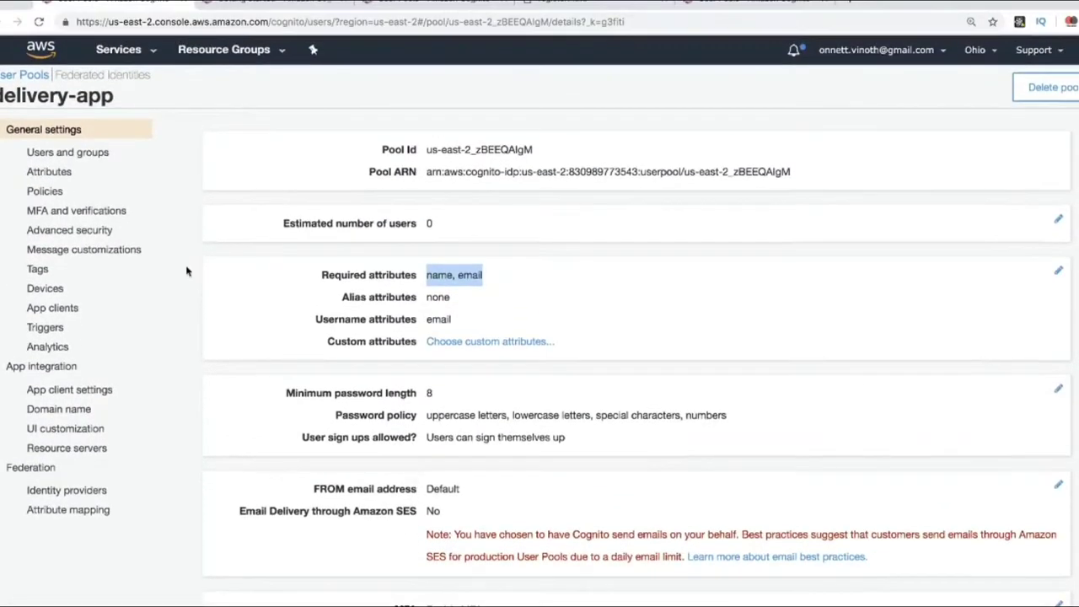
Review the pool's Attributes page (email sign-in; name and email required), then go to Policies.
click(55, 173)
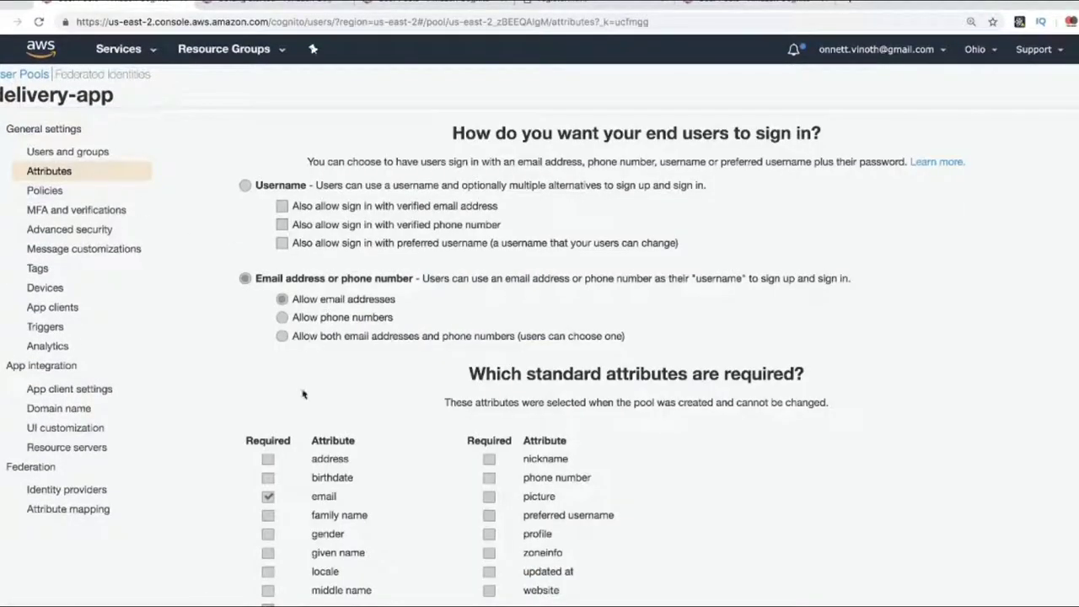
scroll(378, 397, down, 3)
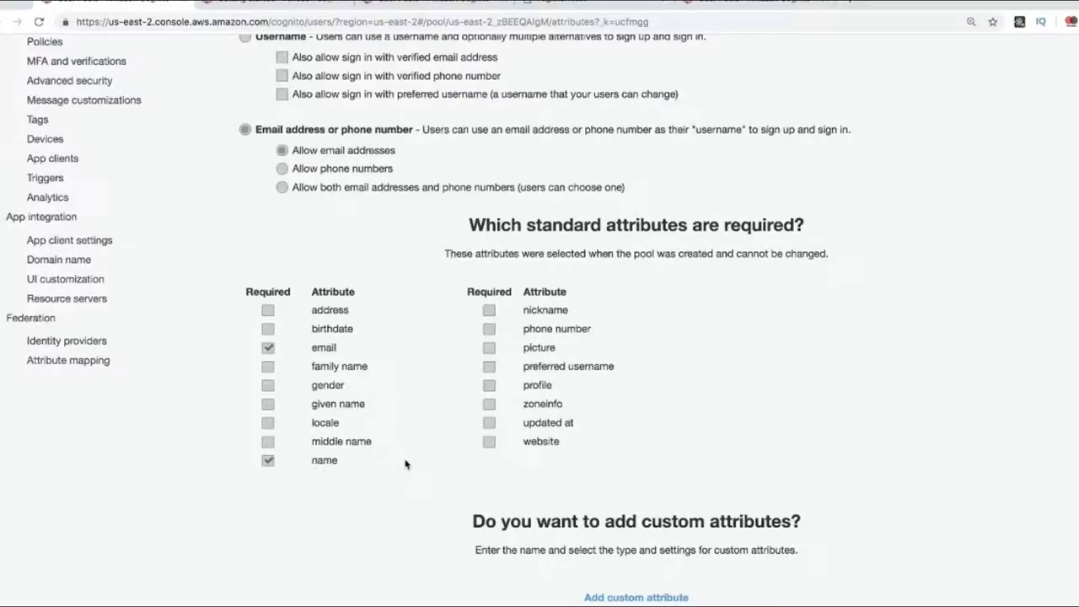
scroll(404, 464, down, 2)
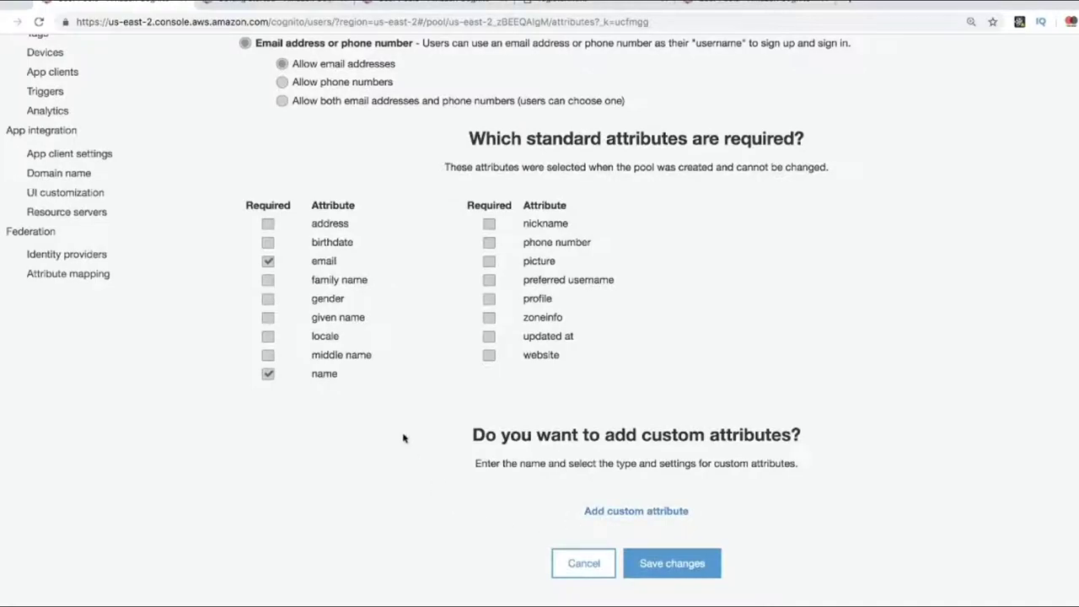
scroll(472, 512, up, 5)
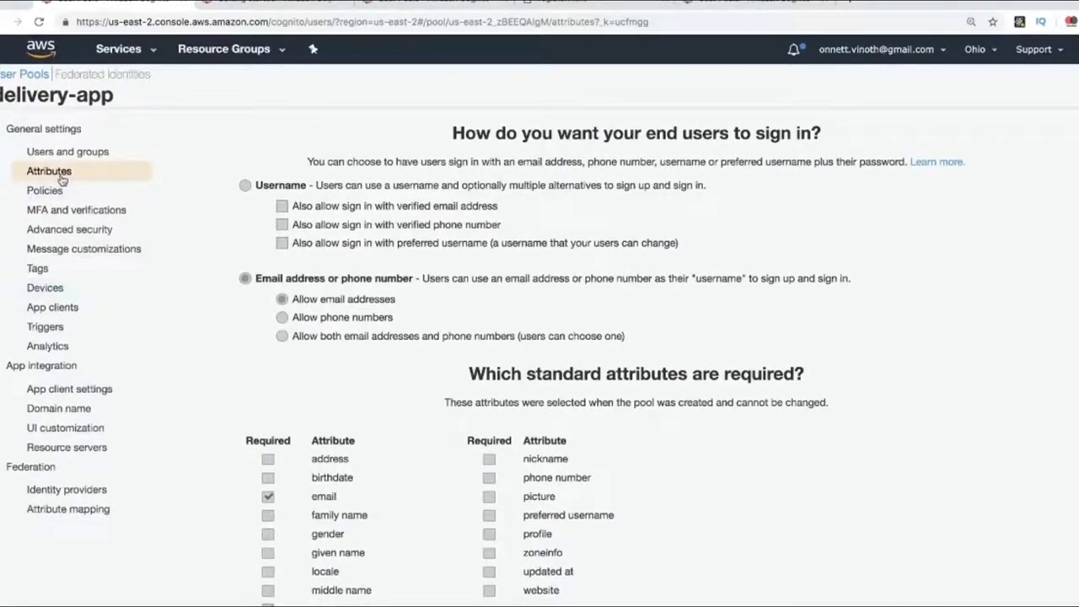
click(45, 190)
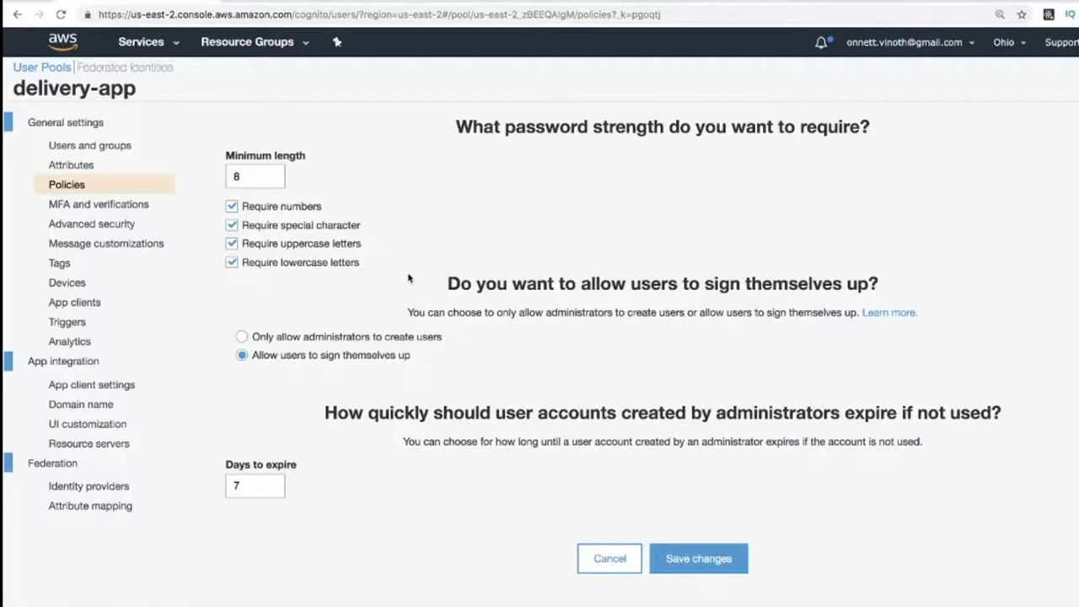
Confirm MFA is off and email verification is on, then view the app clients list.
click(98, 204)
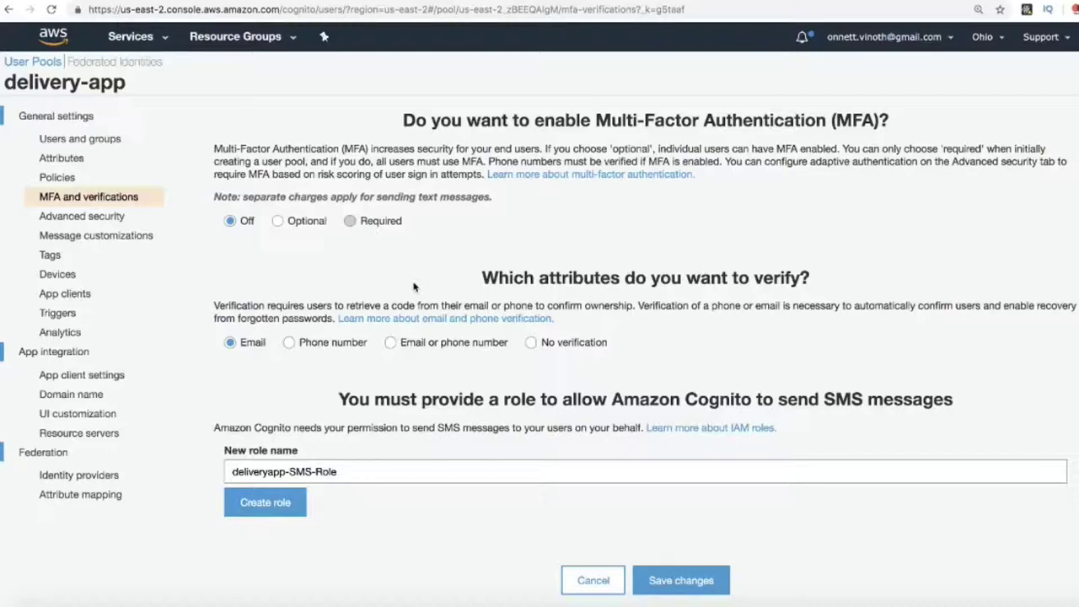
click(91, 296)
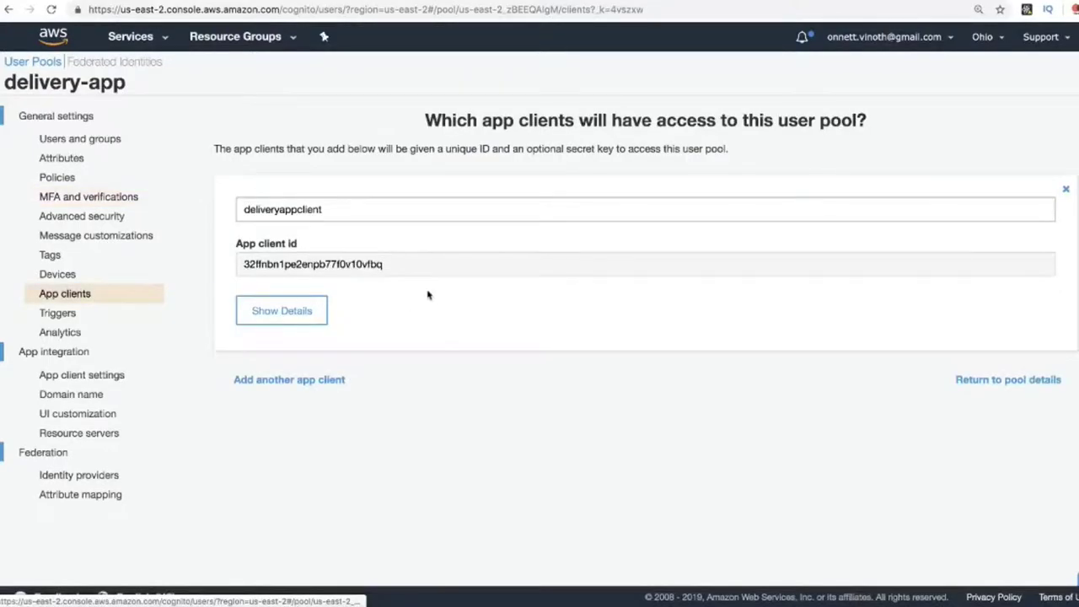
drag(332, 209, 244, 209)
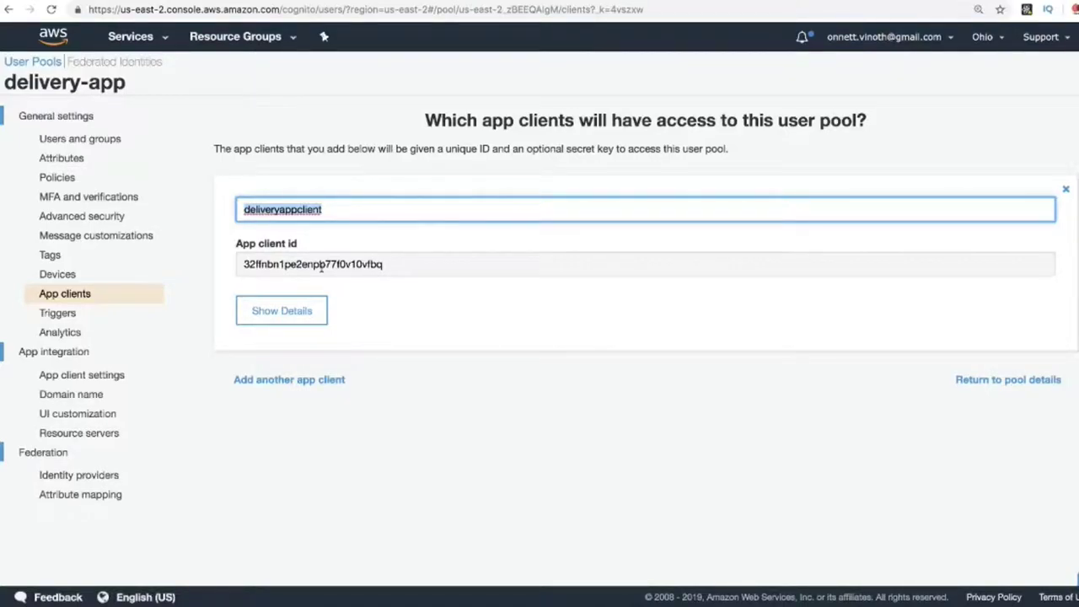
Check the app client's OAuth flows, scopes and client ID, then view the domain name settings.
click(109, 376)
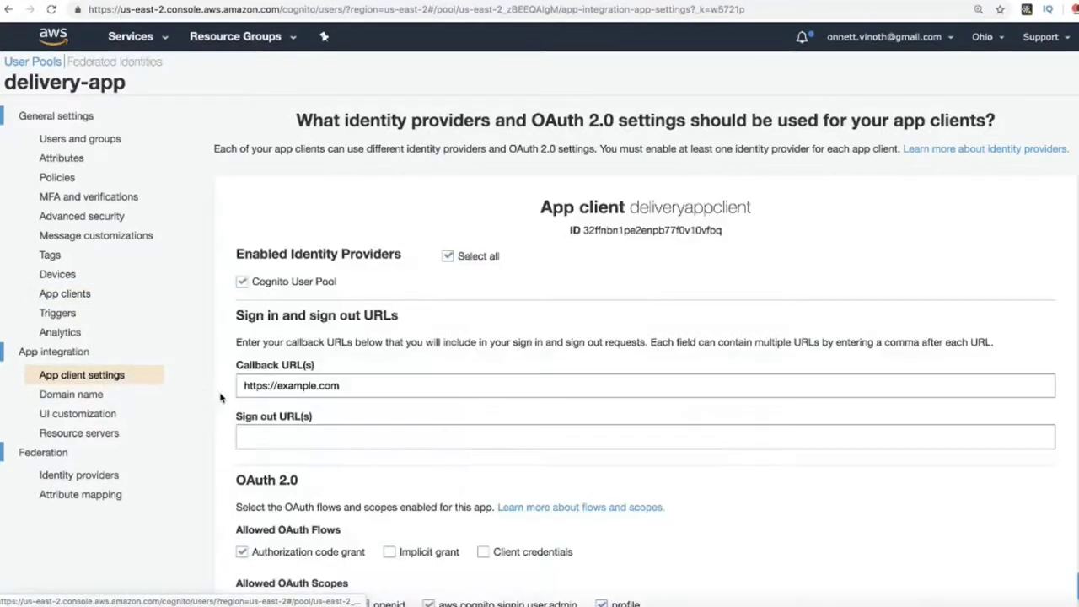
scroll(516, 359, down, 2)
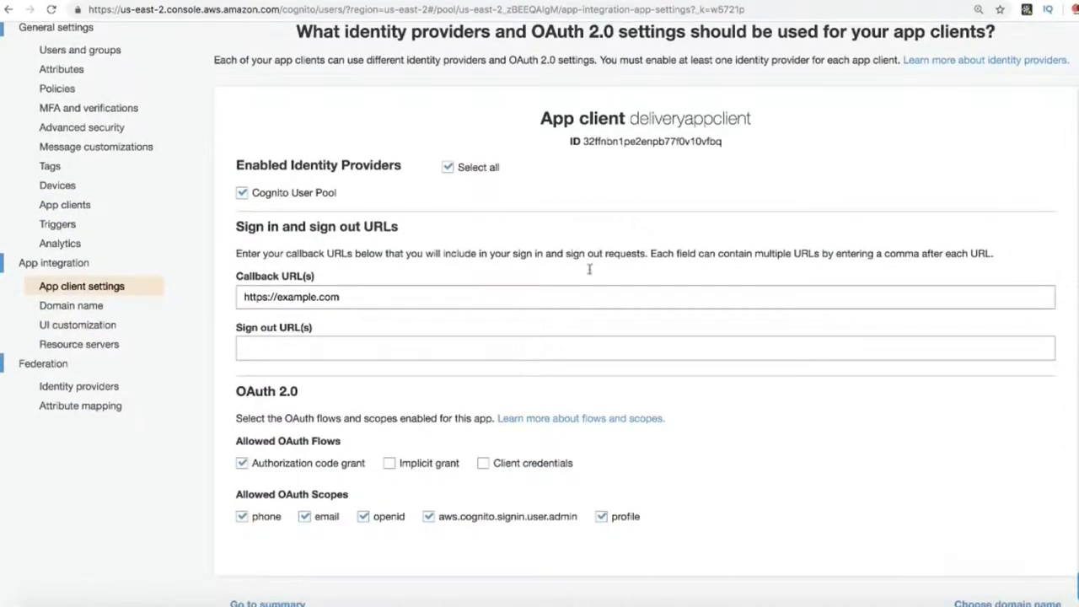
double_click(627, 140)
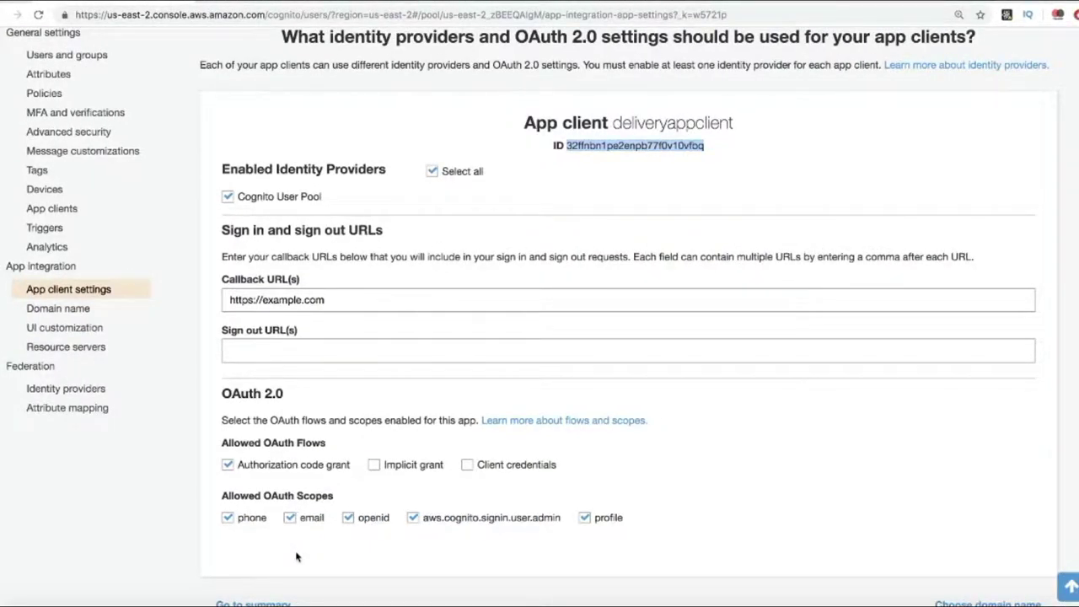
click(85, 308)
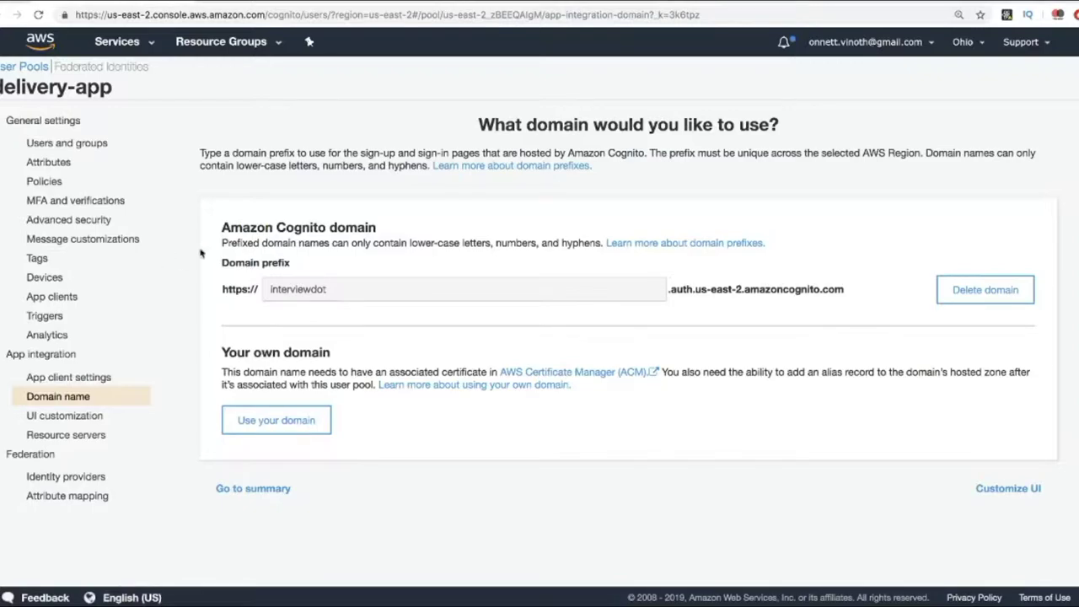
Cross-check the client ID in config.js, then move to the local register.html tab.
click(747, 601)
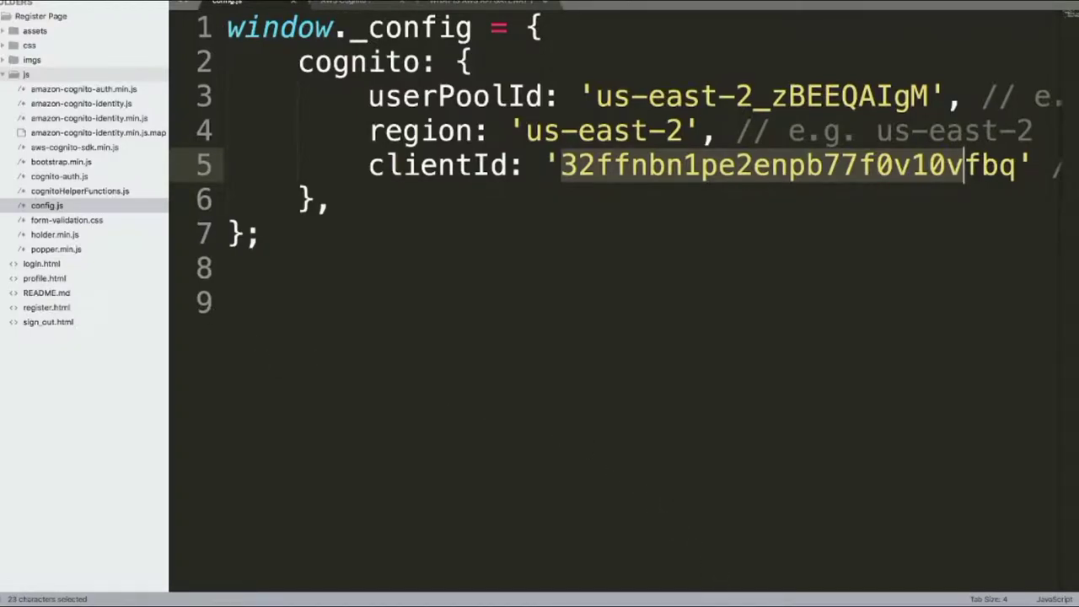
click(709, 602)
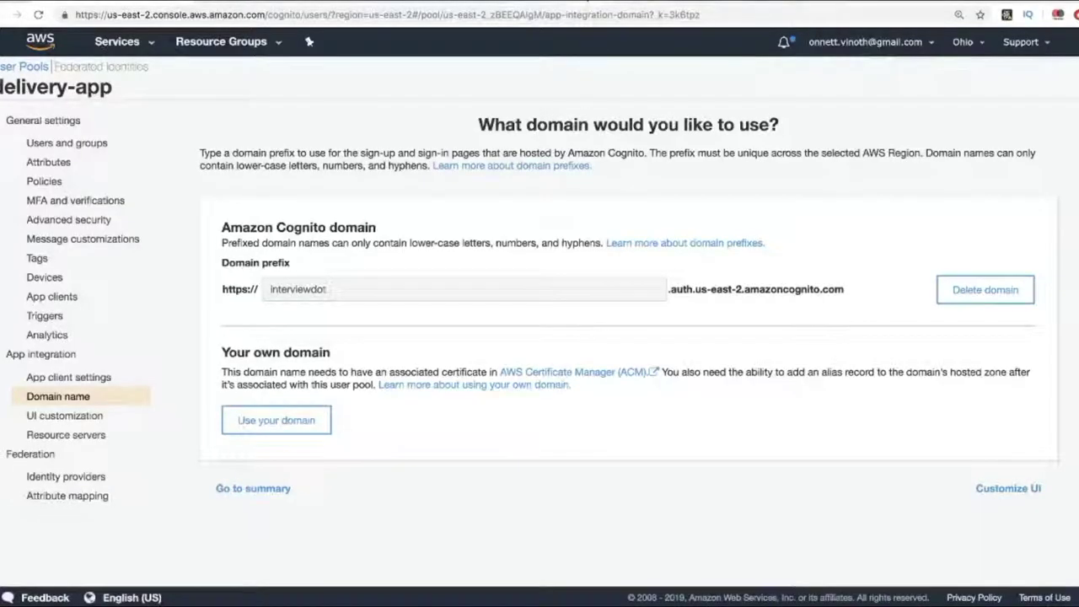
key(ctrl+Tab)
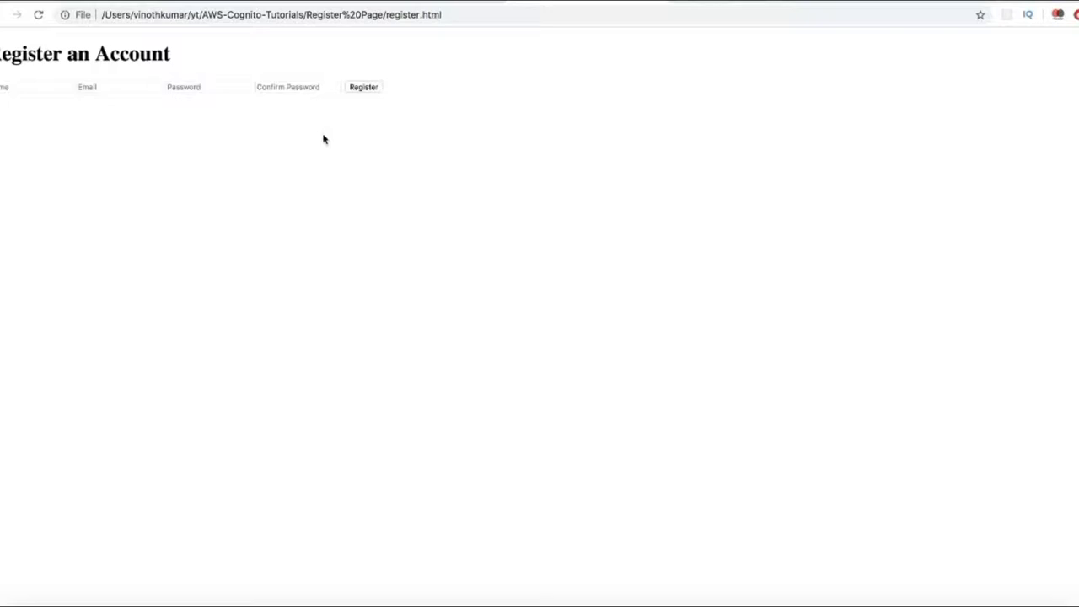
Focus the Email field on the Register an Account page.
click(132, 87)
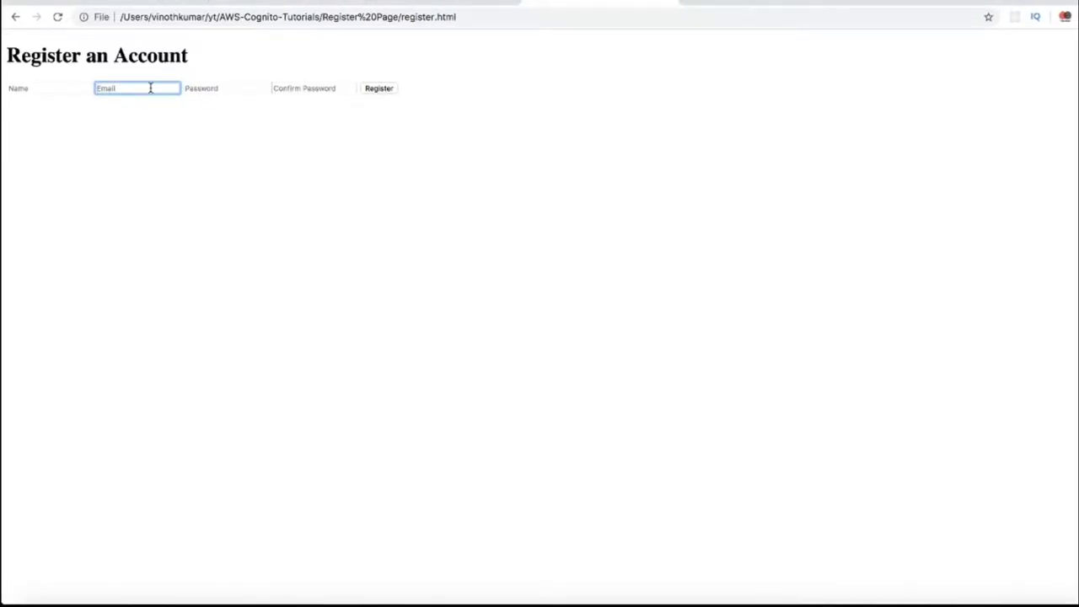
Check the delivery-app pool in Cognito, then move to the 10 Minute Mail tab.
click(739, 5)
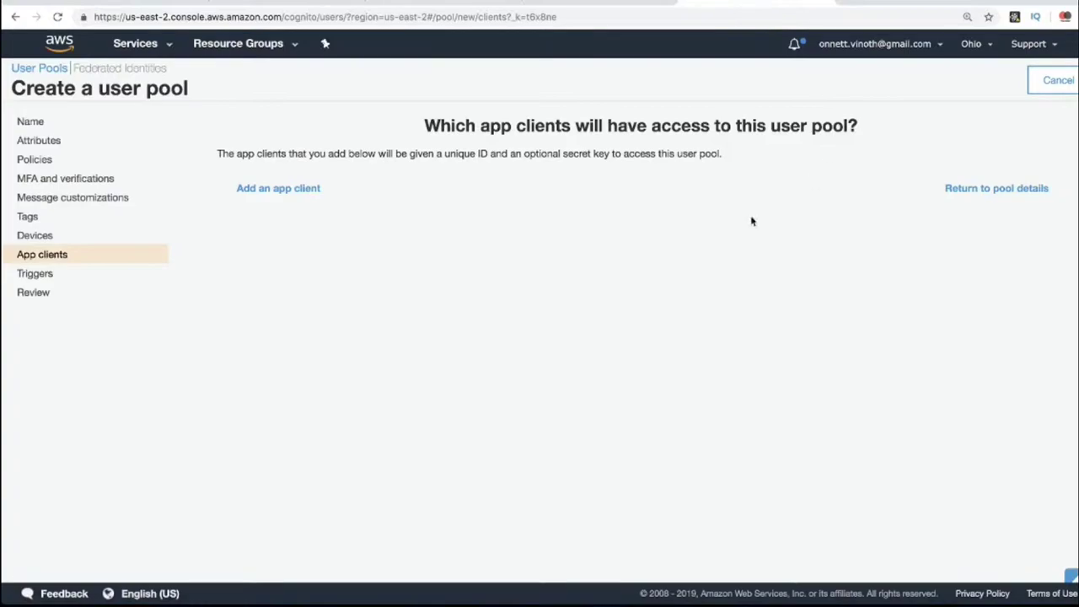
click(628, 2)
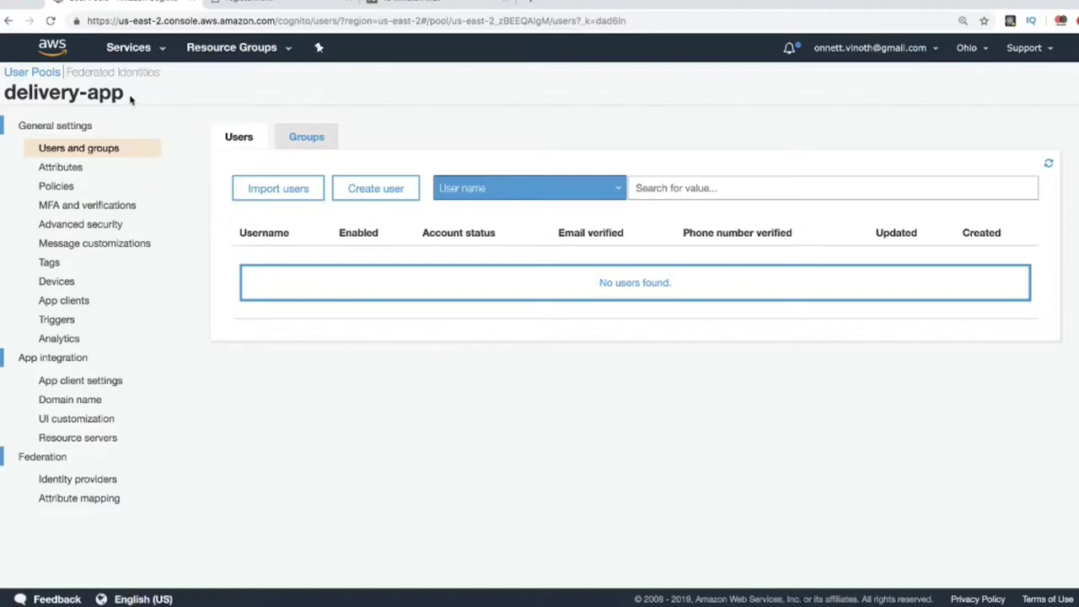
drag(128, 99, 4, 94)
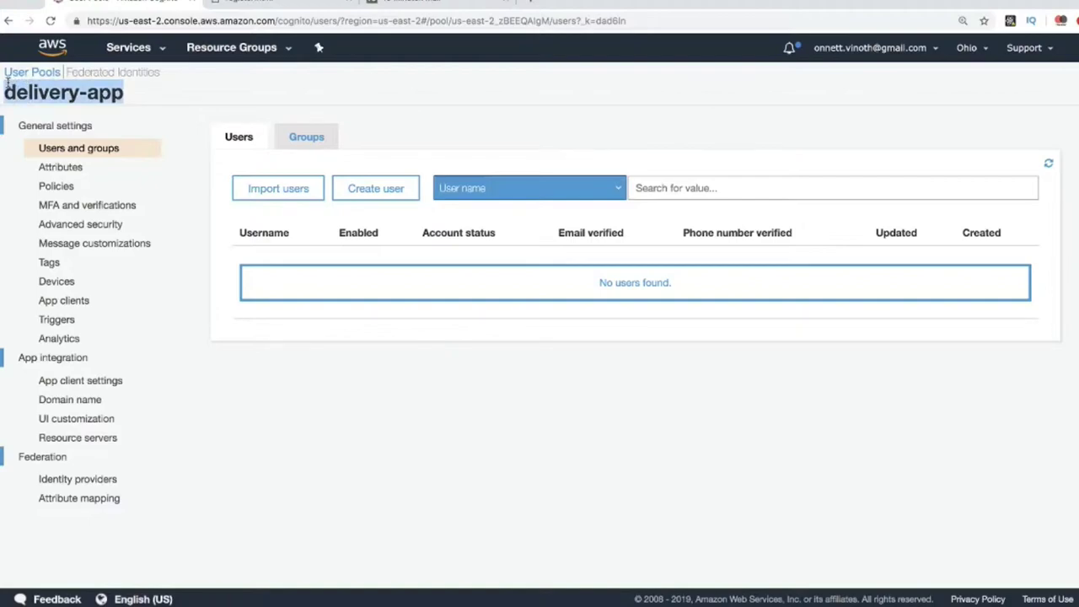
click(473, 385)
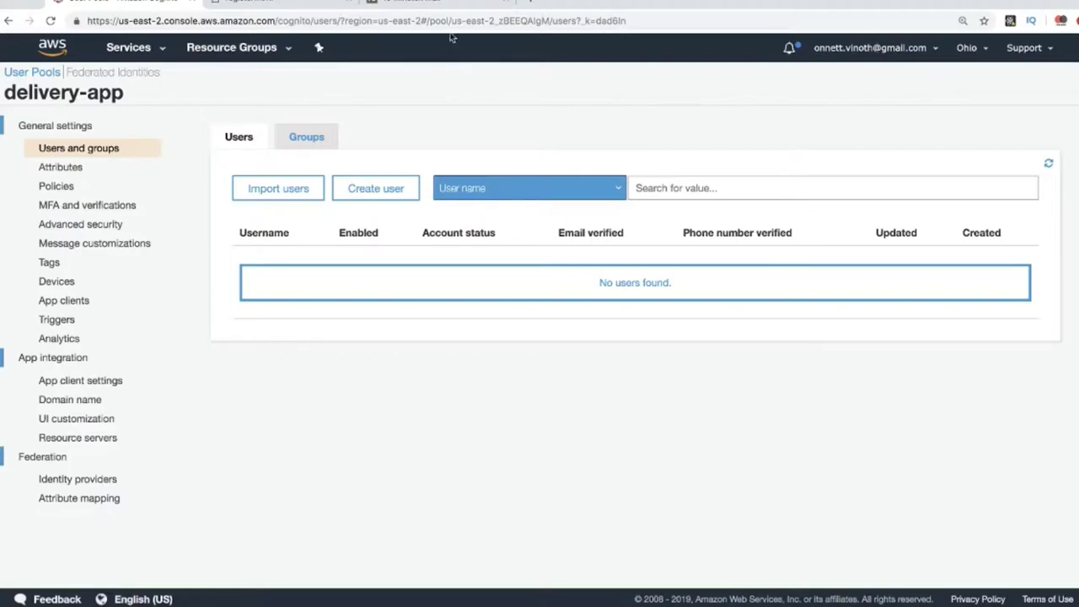
click(426, 4)
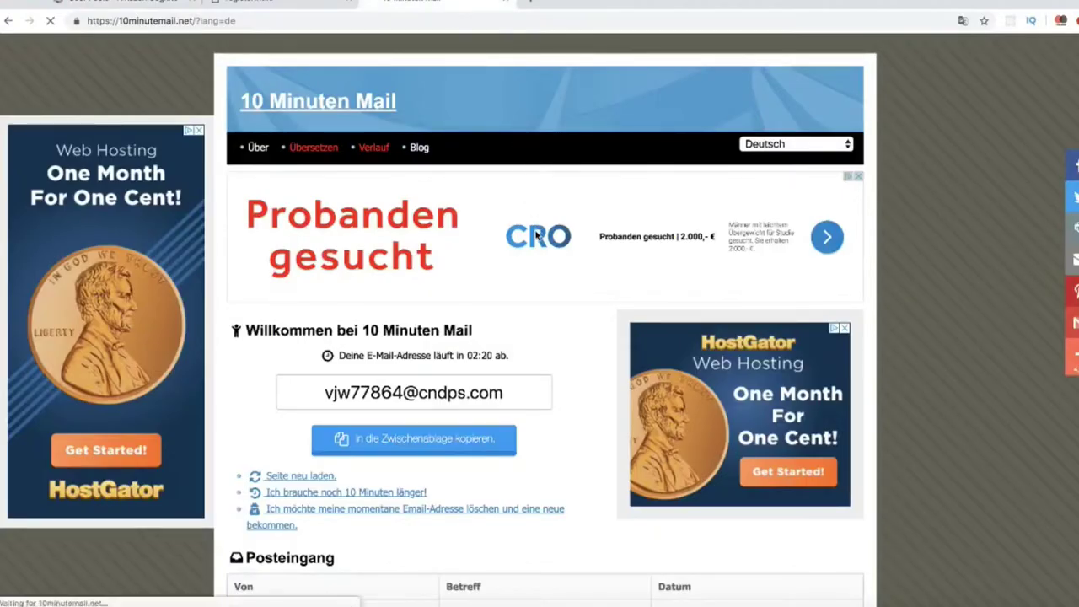
Copy the 10 Minute Mail address and paste it into the register.html Email field.
drag(505, 397, 322, 393)
key(super+c)
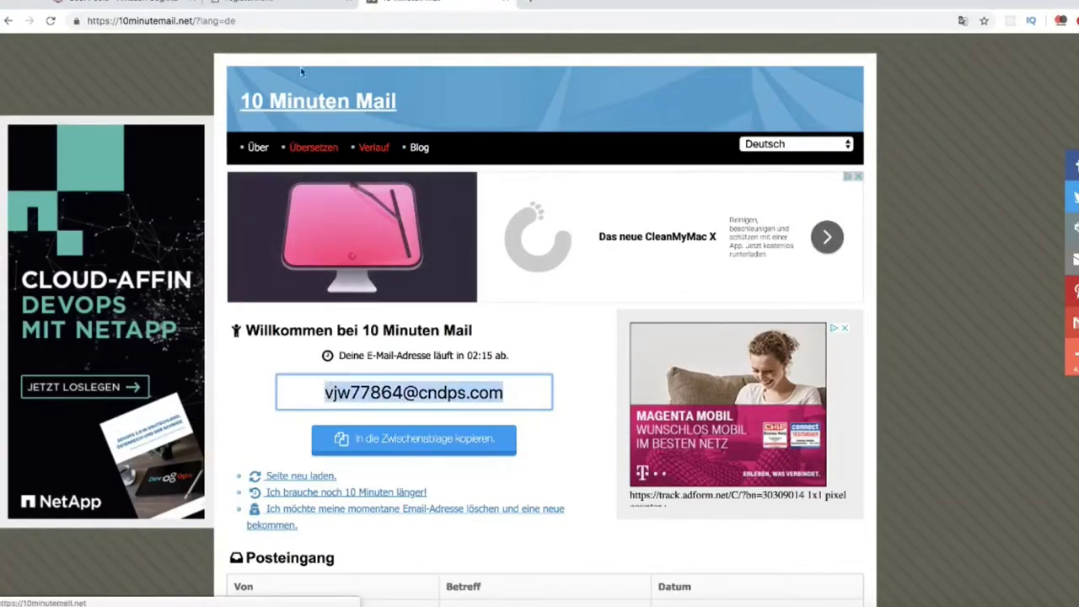
click(277, 4)
click(222, 139)
key(super+v)
click(375, 265)
Enter Name 'test', a password and its confirmation, and submit the registration.
click(112, 154)
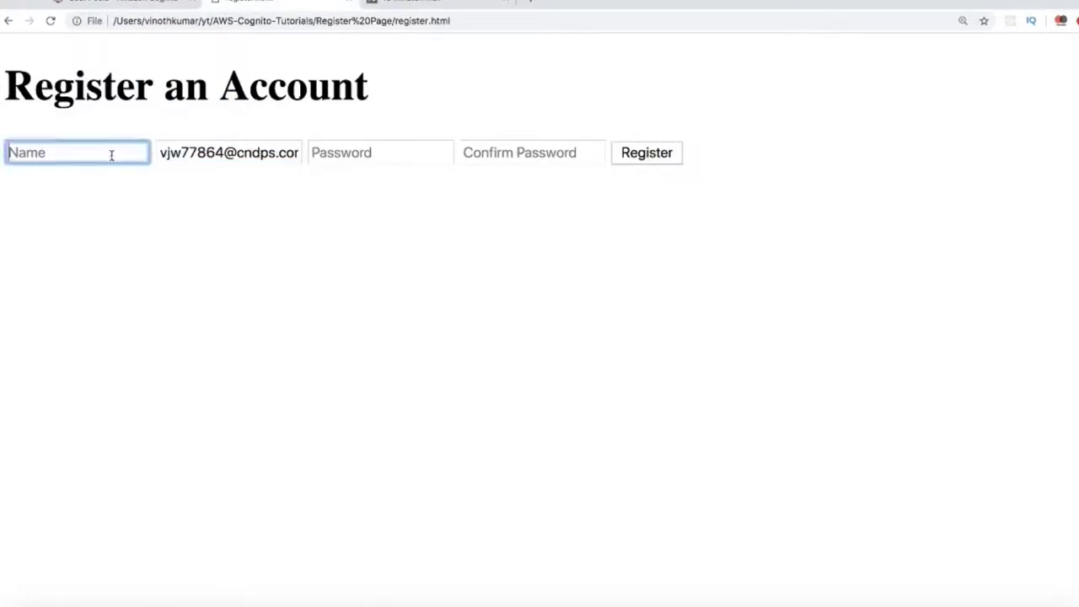
text(test)
click(373, 152)
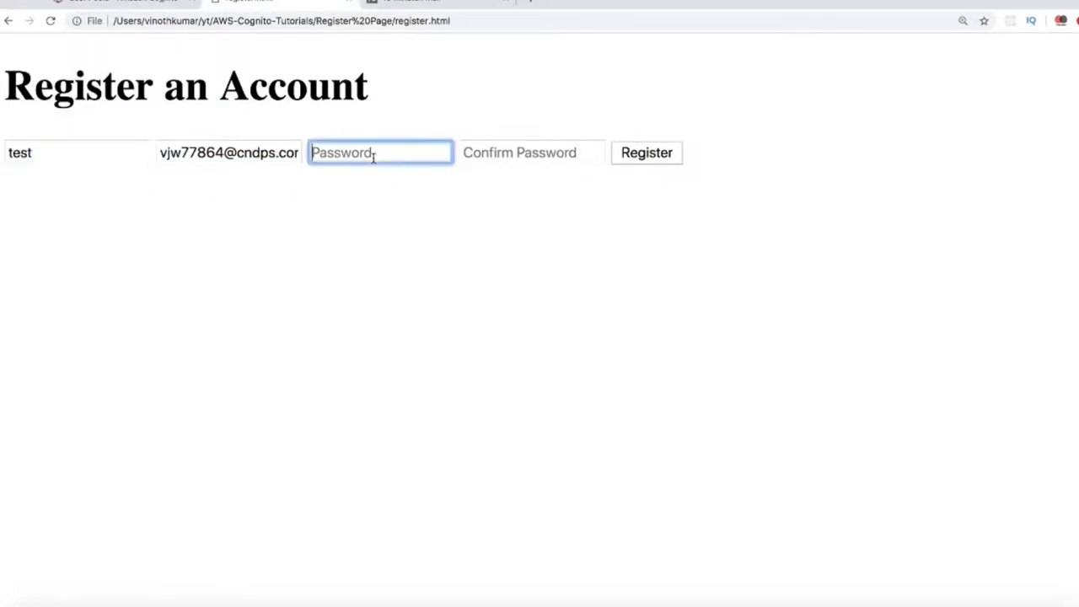
text(•••••••••••)
click(564, 152)
text(•••••••••••)
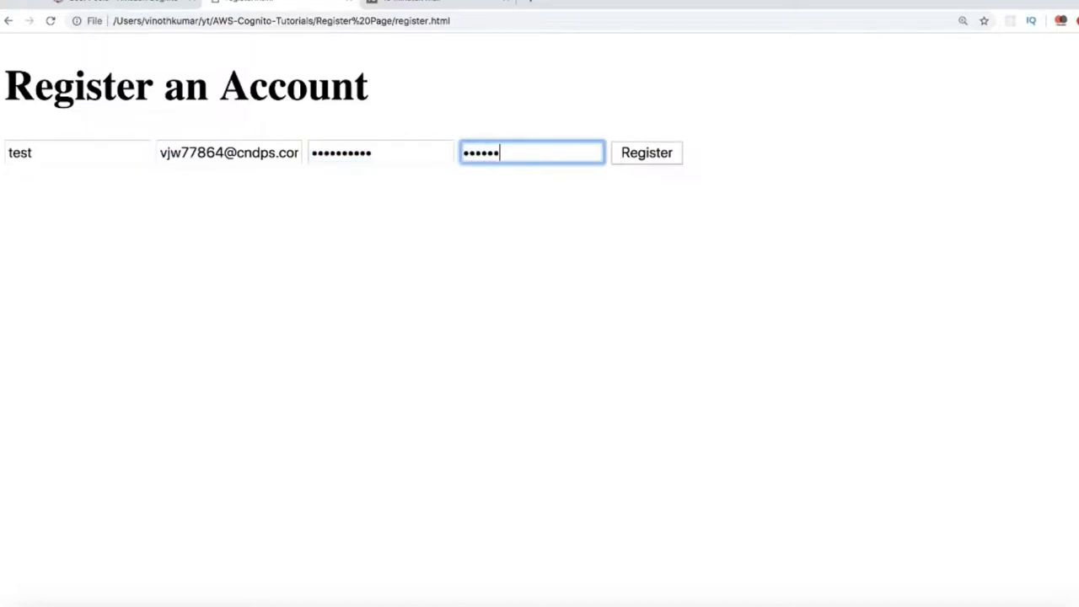
click(654, 214)
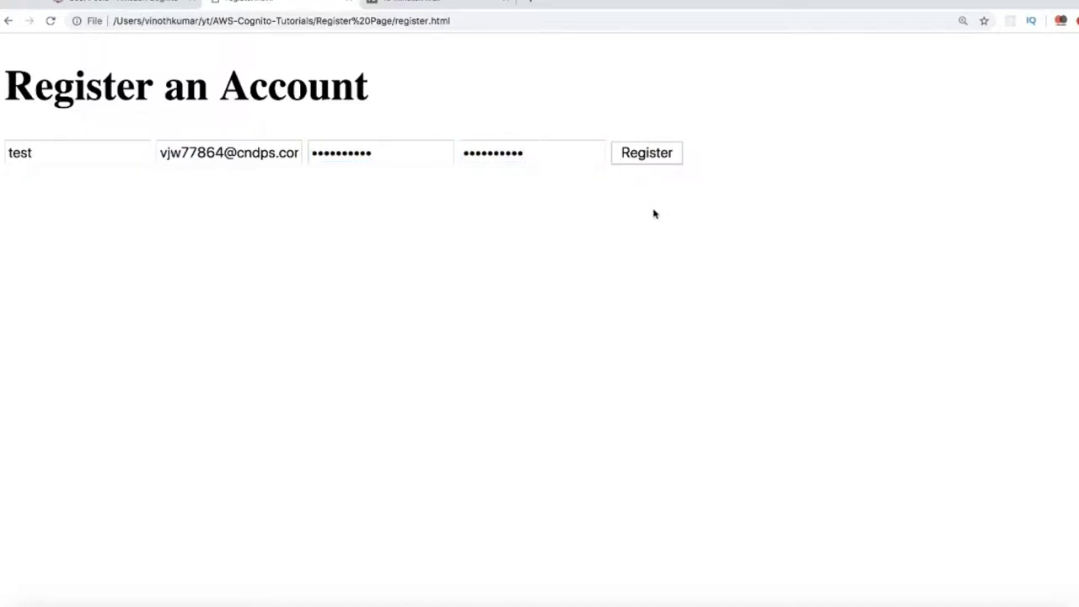
click(648, 160)
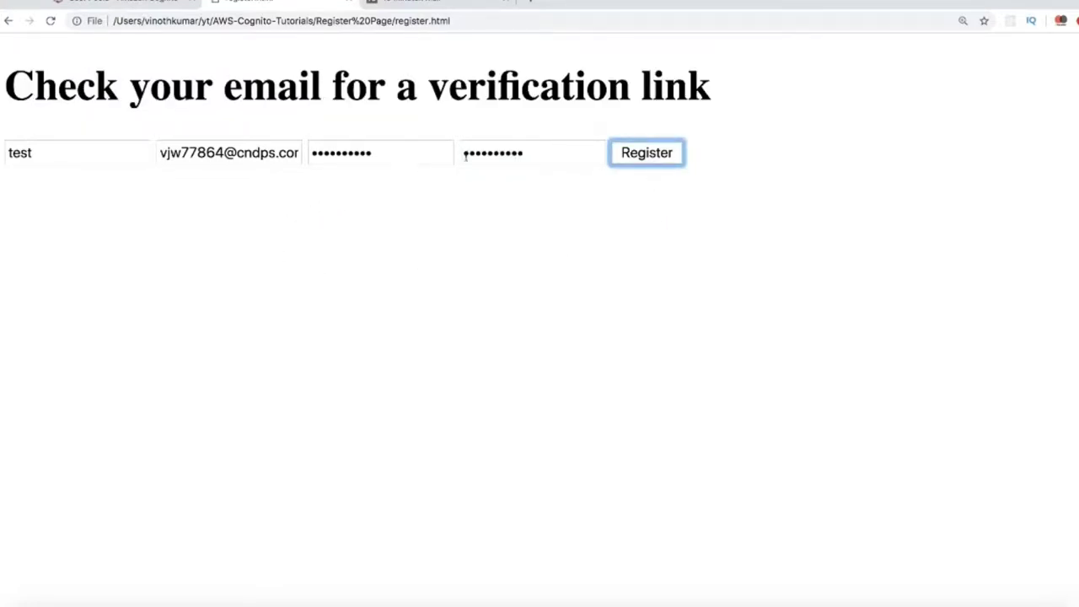
click(533, 271)
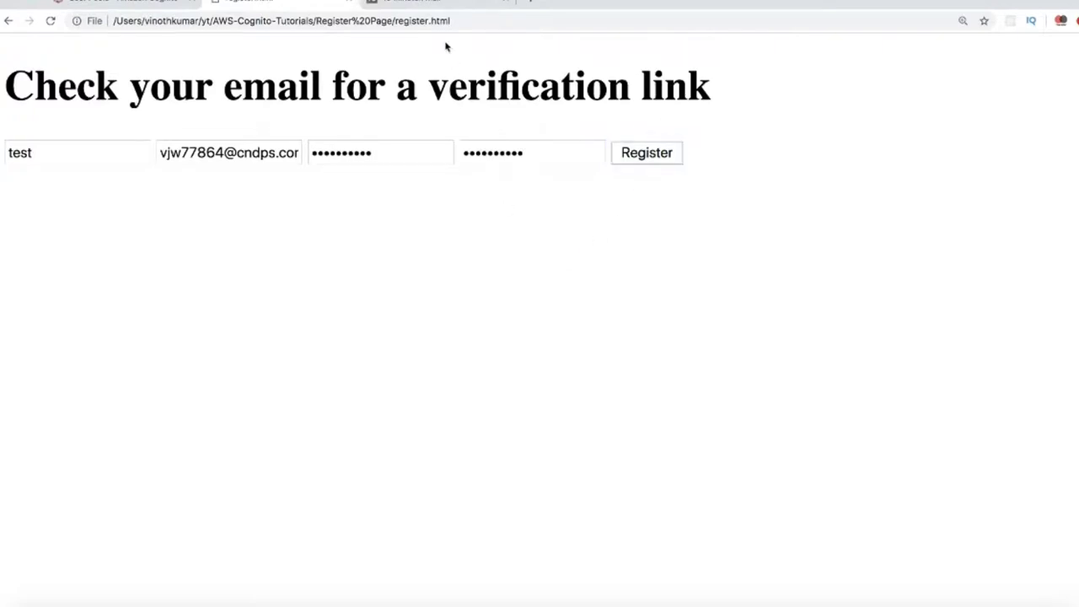
click(436, 2)
Open the top 'Your verification link' email in 10 Minute Mail, then go back to the Cognito tab.
scroll(552, 354, down, 3)
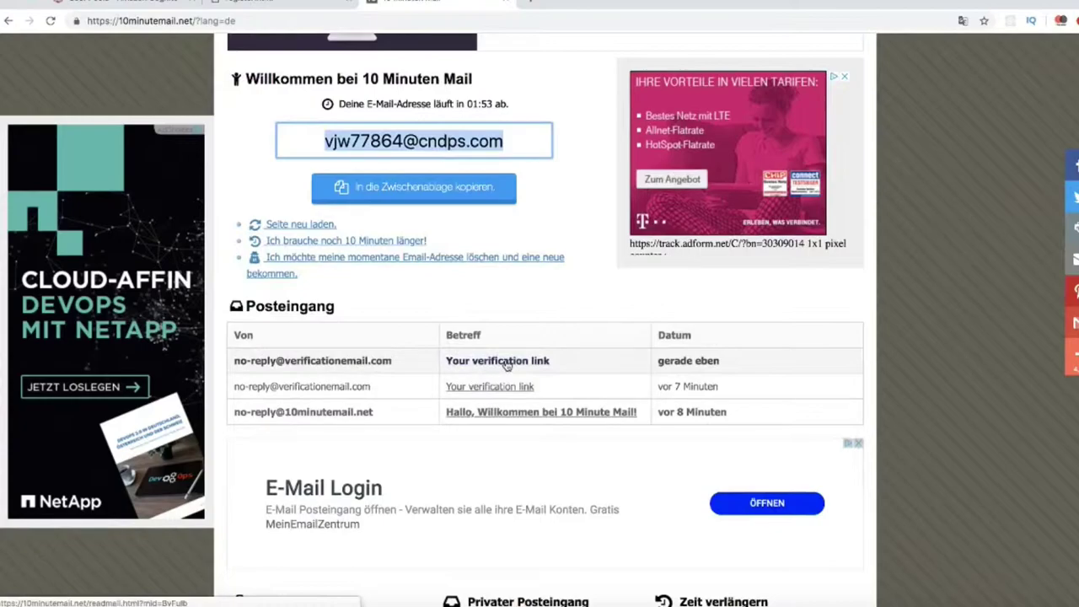
click(523, 361)
scroll(554, 420, down, 3)
scroll(554, 420, down, 1)
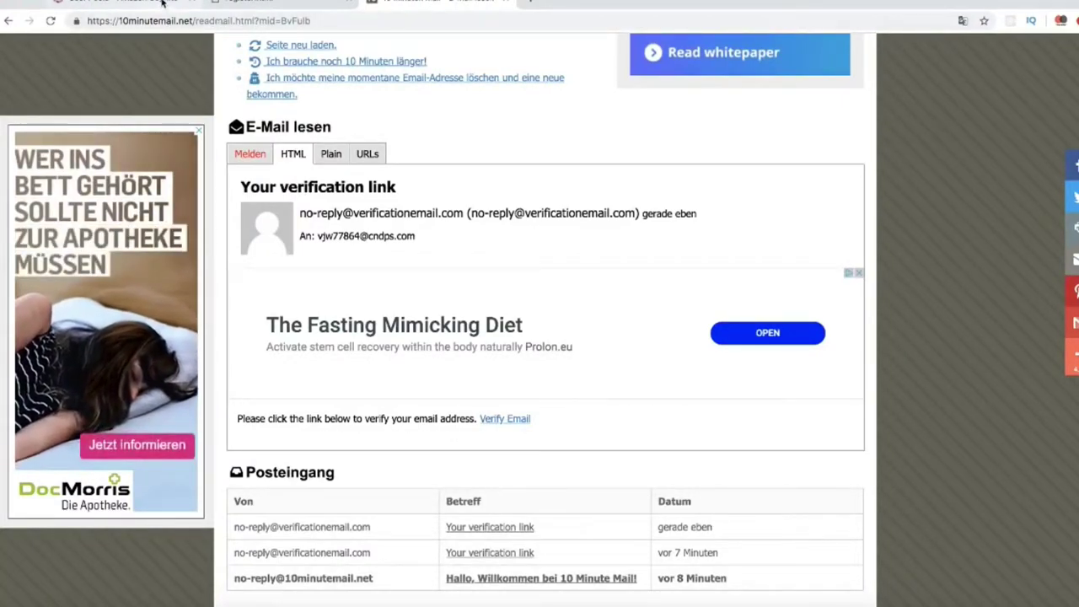
key(ctrl+1)
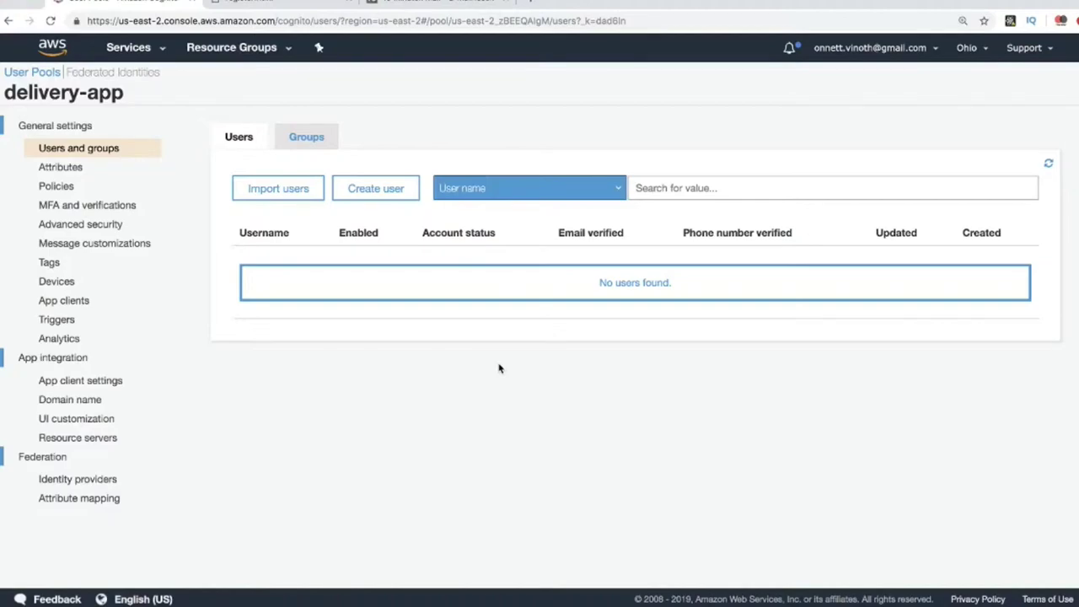
Refresh the Users list and open the new user, who shows UNCONFIRMED with email_verified false.
click(1049, 165)
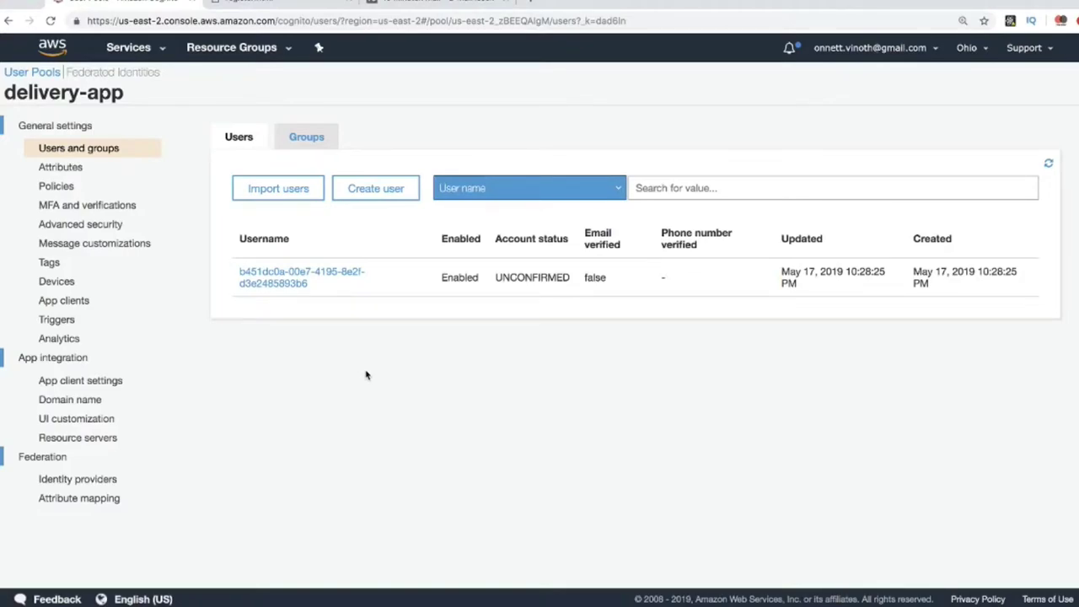
click(309, 285)
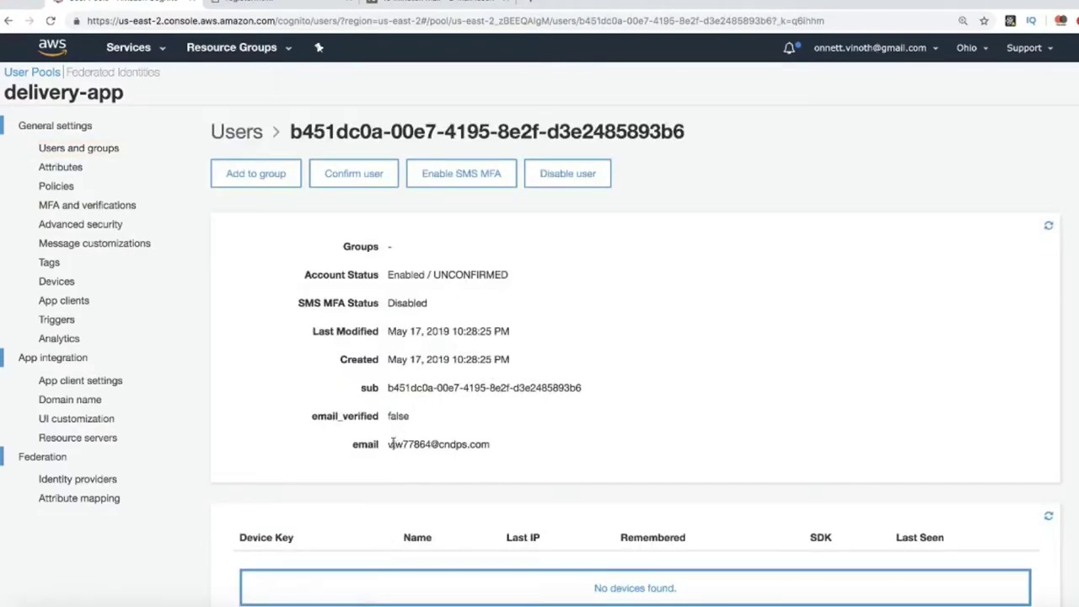
drag(388, 444, 499, 450)
click(476, 415)
Follow the email's Verify Email link to reach 'Your registration has been confirmed!', then return to Cognito.
click(453, 7)
scroll(603, 326, down, 2)
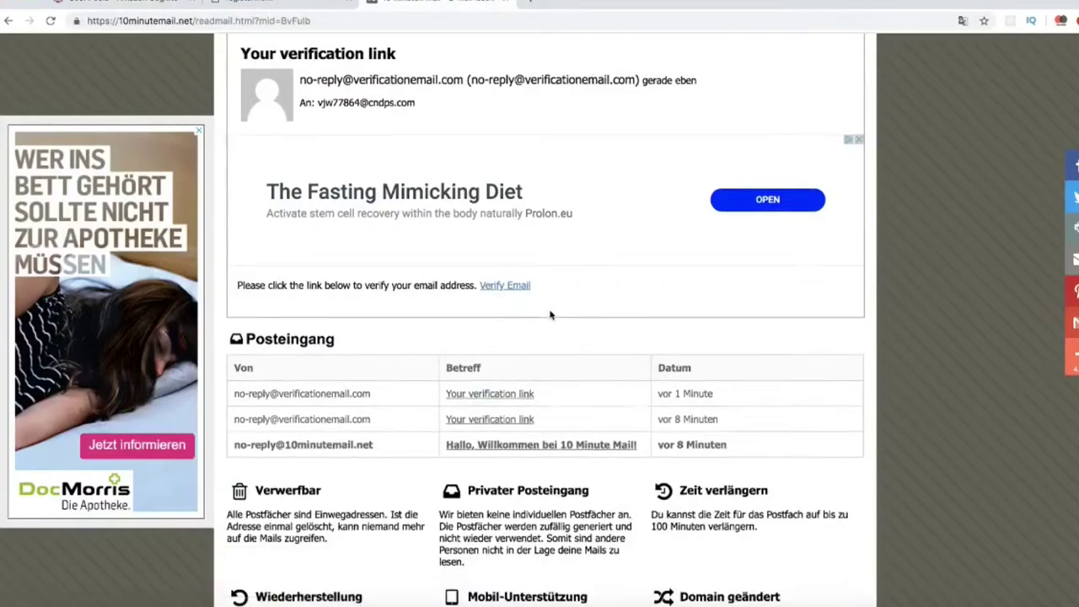
scroll(549, 313, up, 1)
click(516, 334)
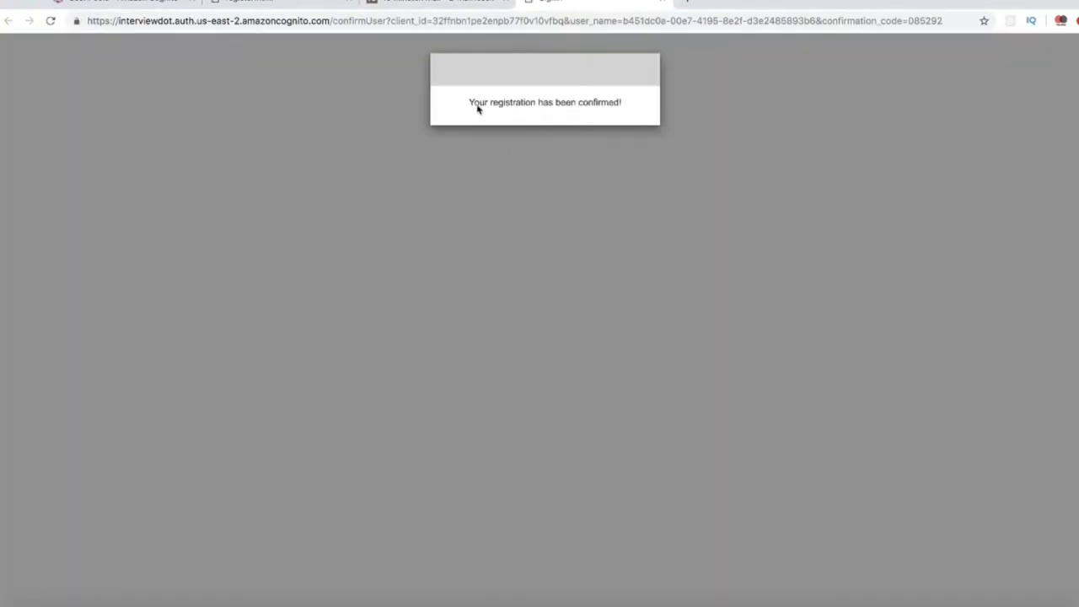
click(144, 1)
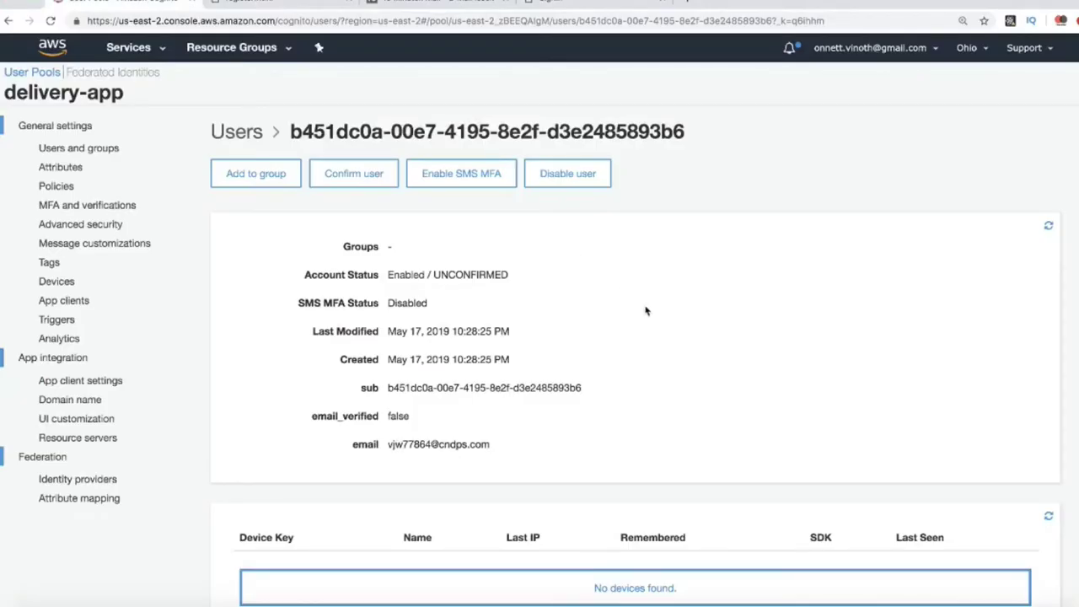
Refresh the user details to show CONFIRMED with email_verified true, then return to register.html.
double_click(398, 416)
click(1048, 226)
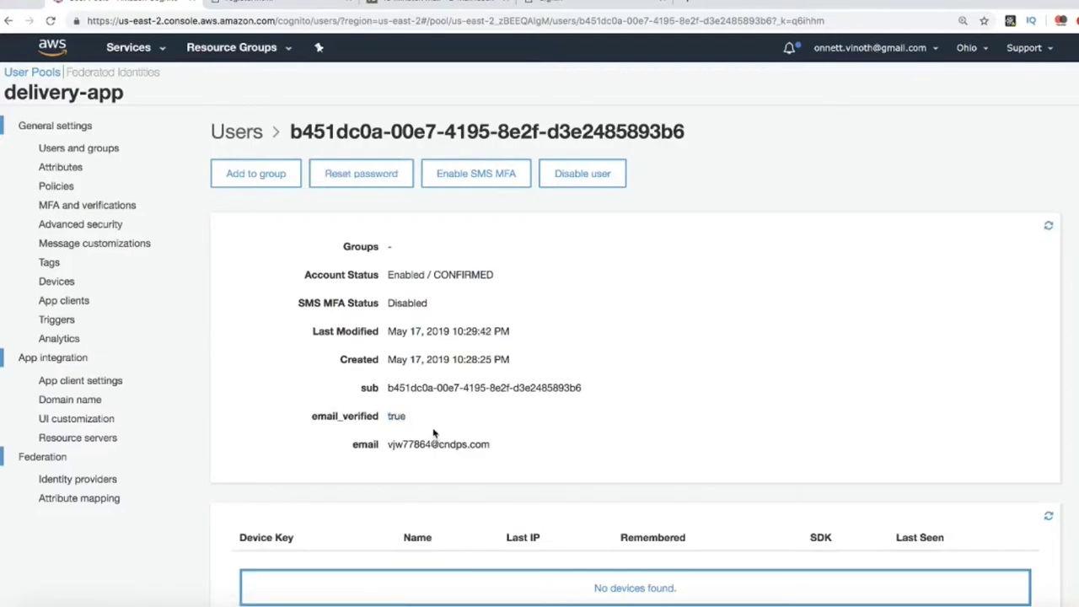
drag(311, 416, 415, 419)
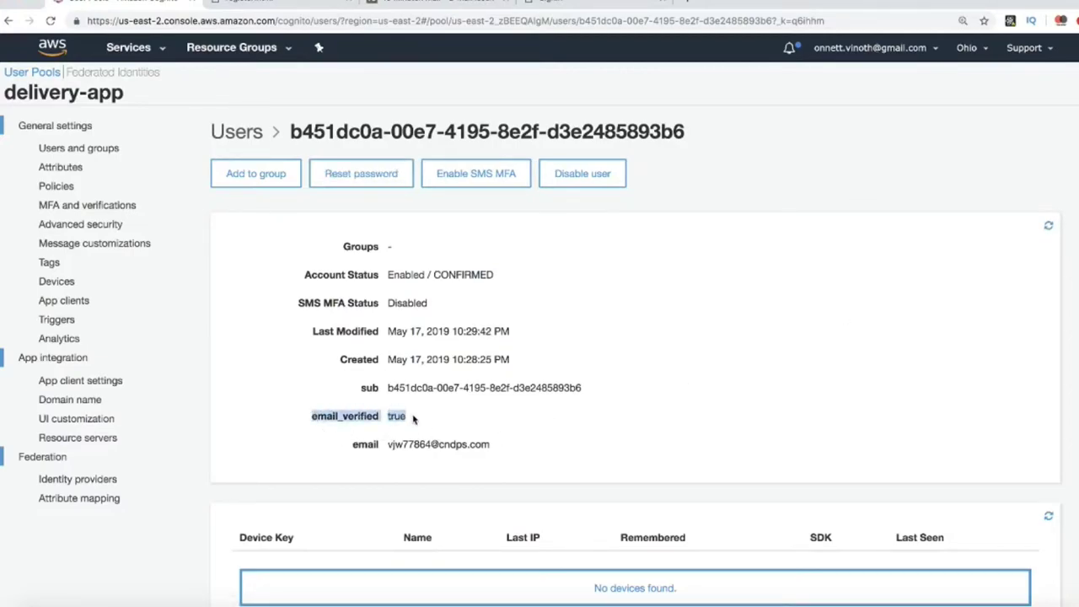
click(459, 419)
click(300, 10)
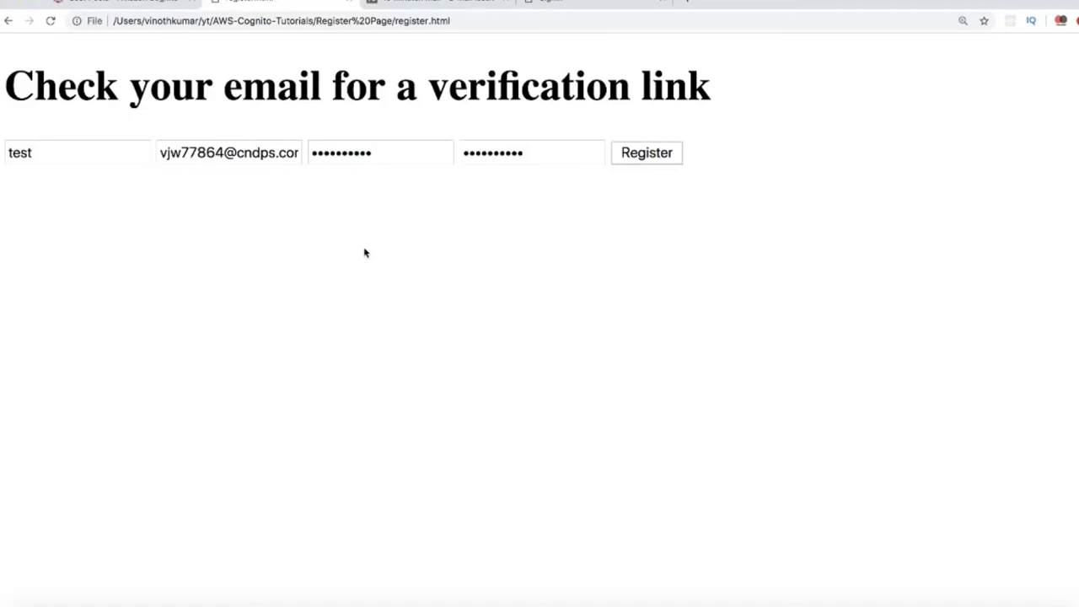
Check the mail and confirmation tabs, then view the Cognito user showing CONFIRMED, email_verified true.
click(440, 3)
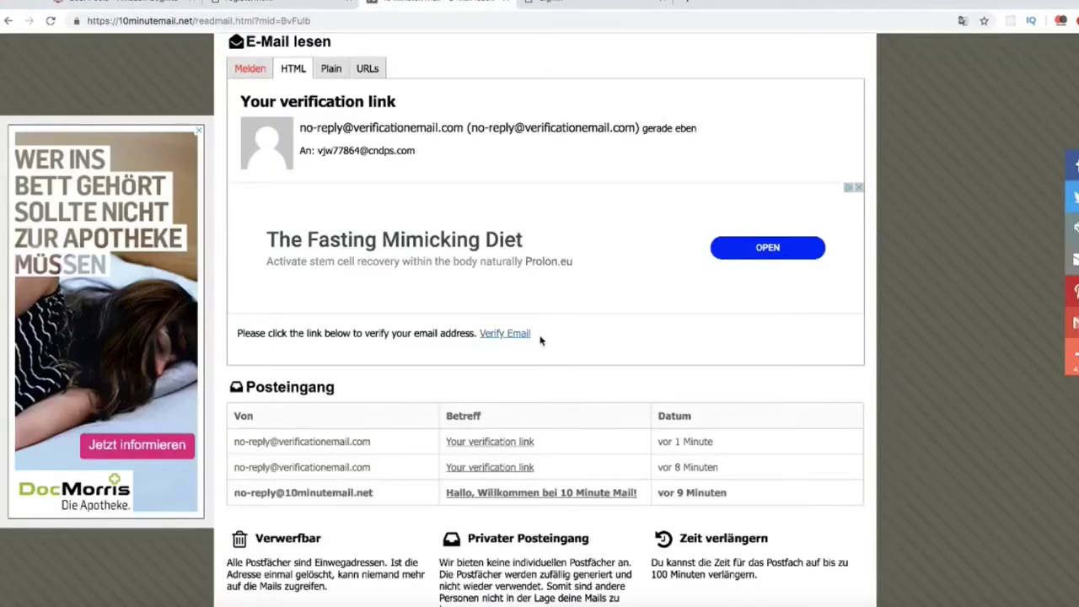
click(579, 7)
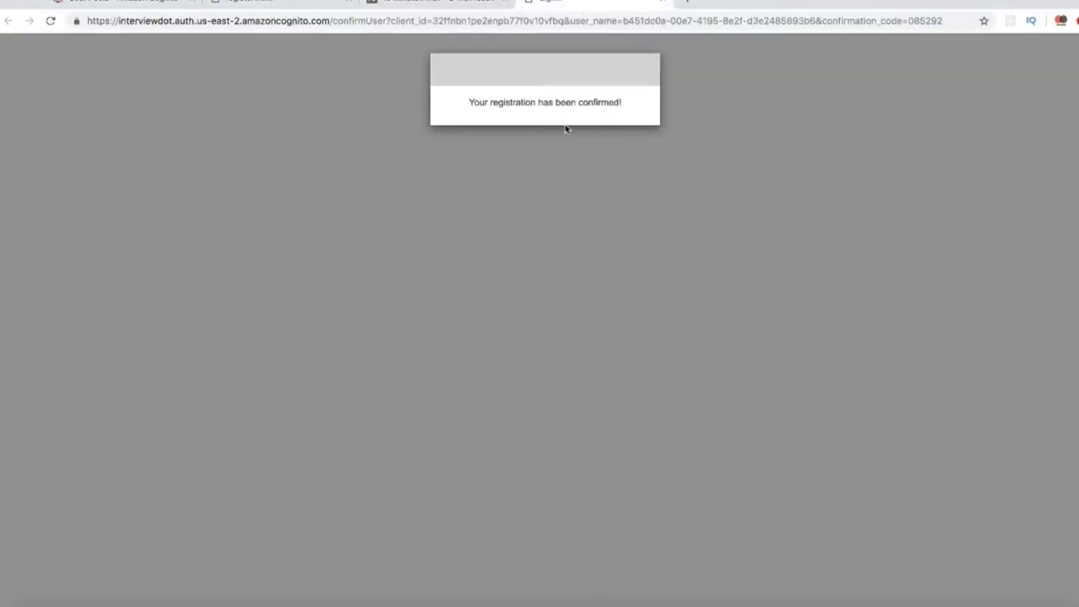
click(150, 6)
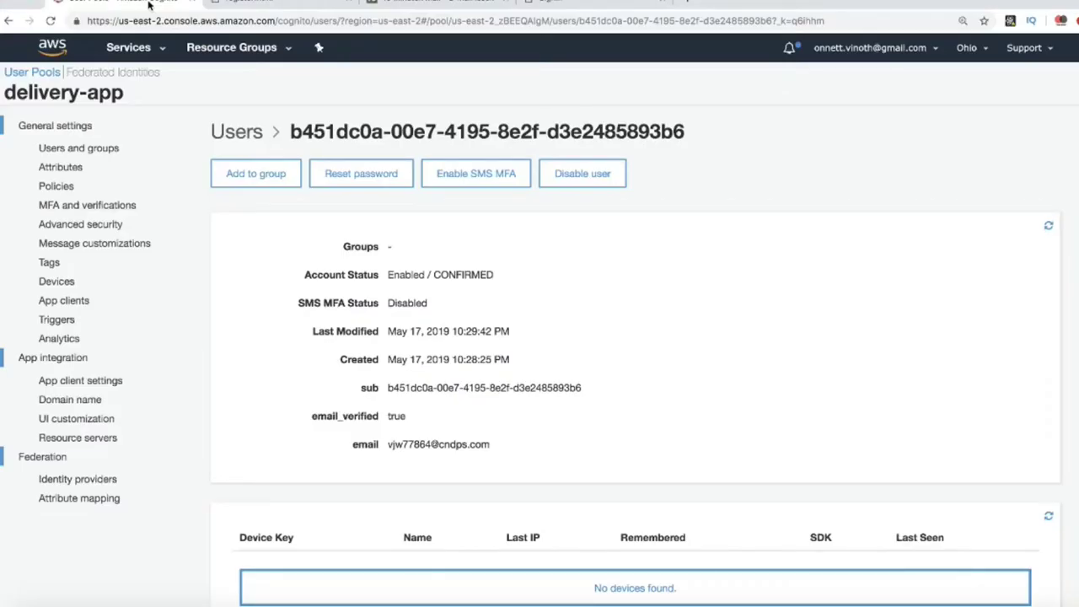
double_click(320, 417)
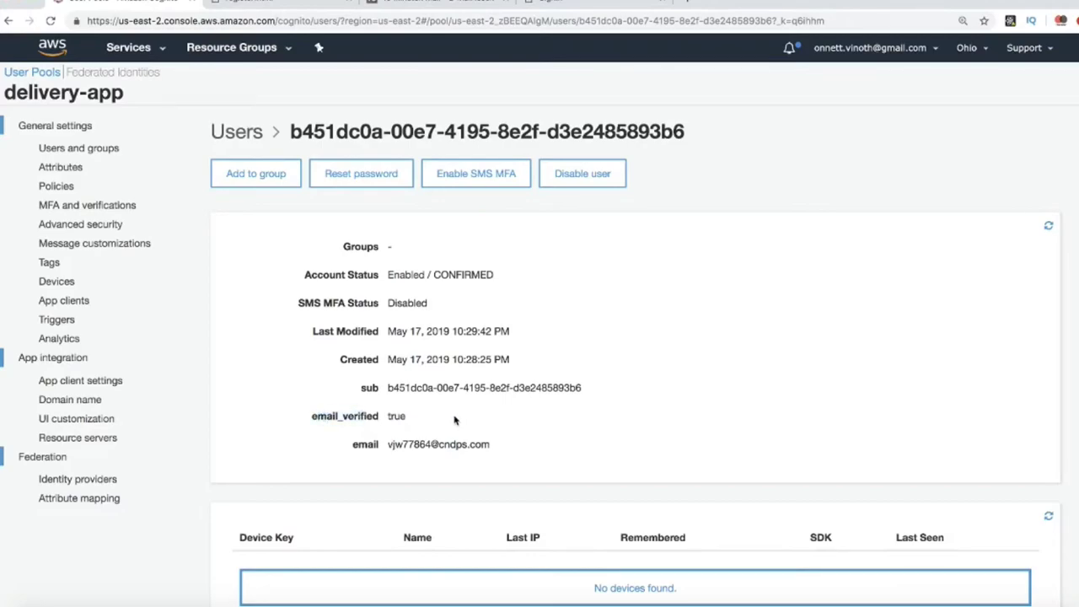